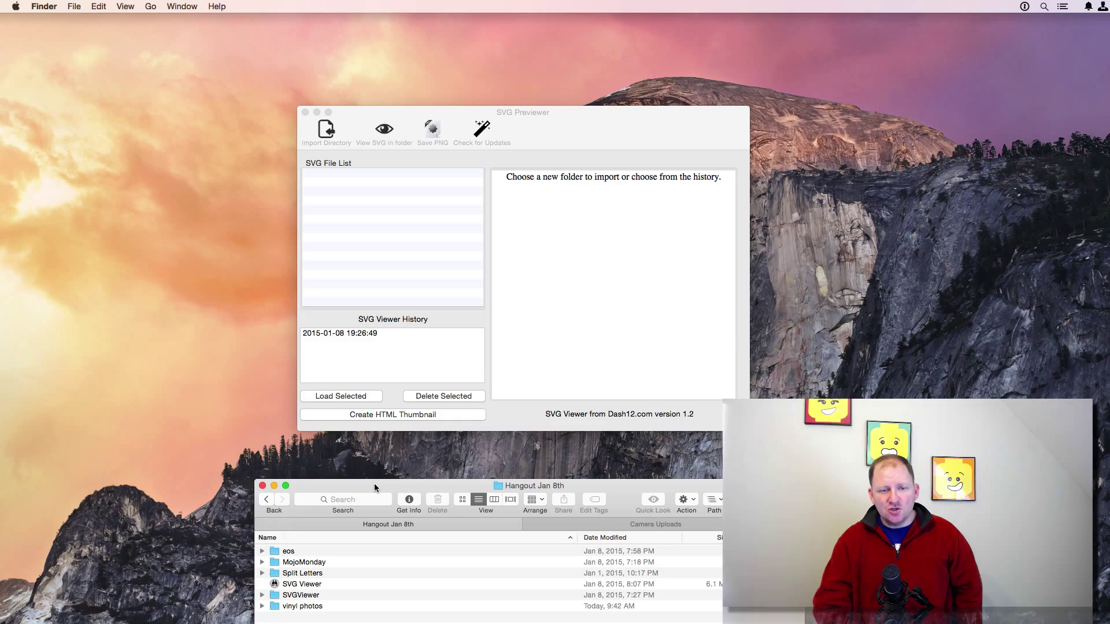
- Drag the MojoMonday folder from Finder into the SVG File List to import its SVGs
{"action": "left_click_drag", "start_coordinate": [374, 486], "coordinate": [372, 459]}
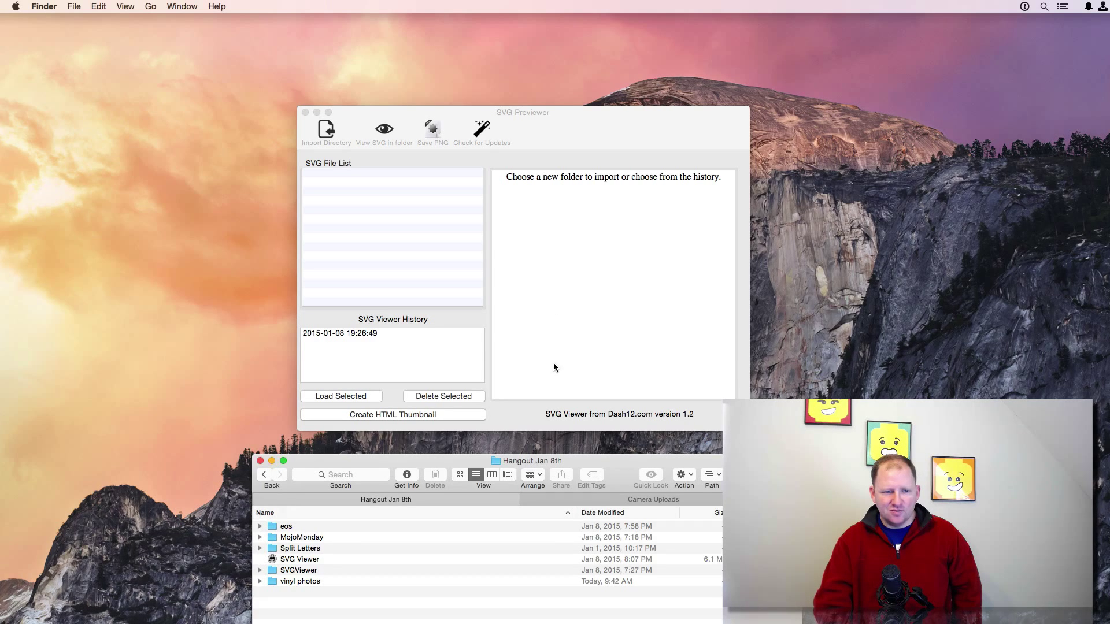
{"action": "left_click", "coordinate": [274, 541]}
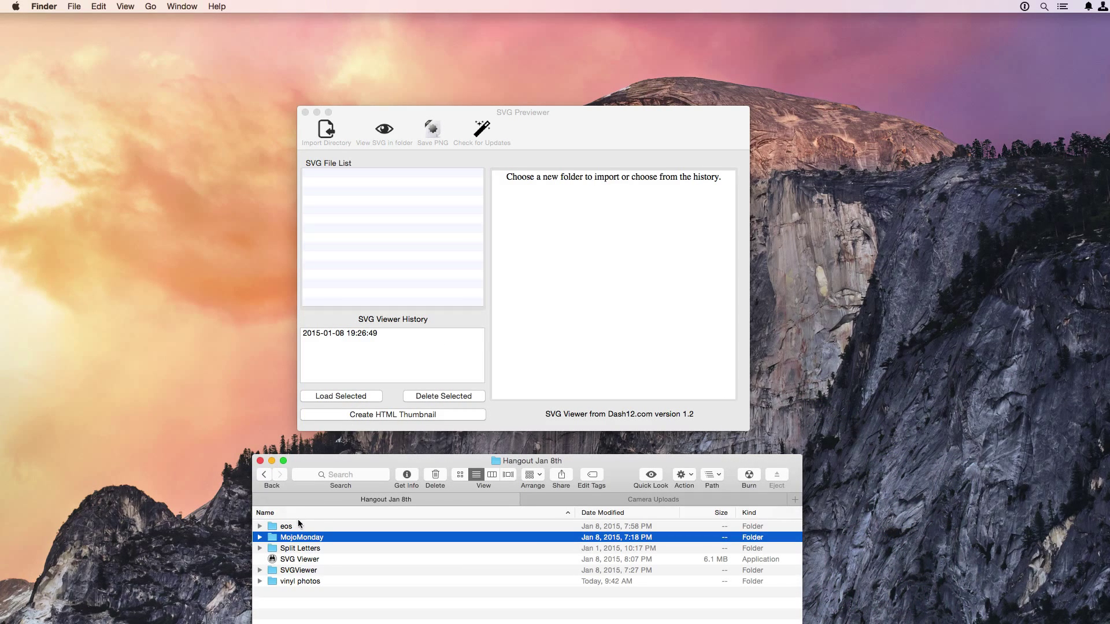
{"action": "left_click_drag", "start_coordinate": [273, 538], "coordinate": [359, 236]}
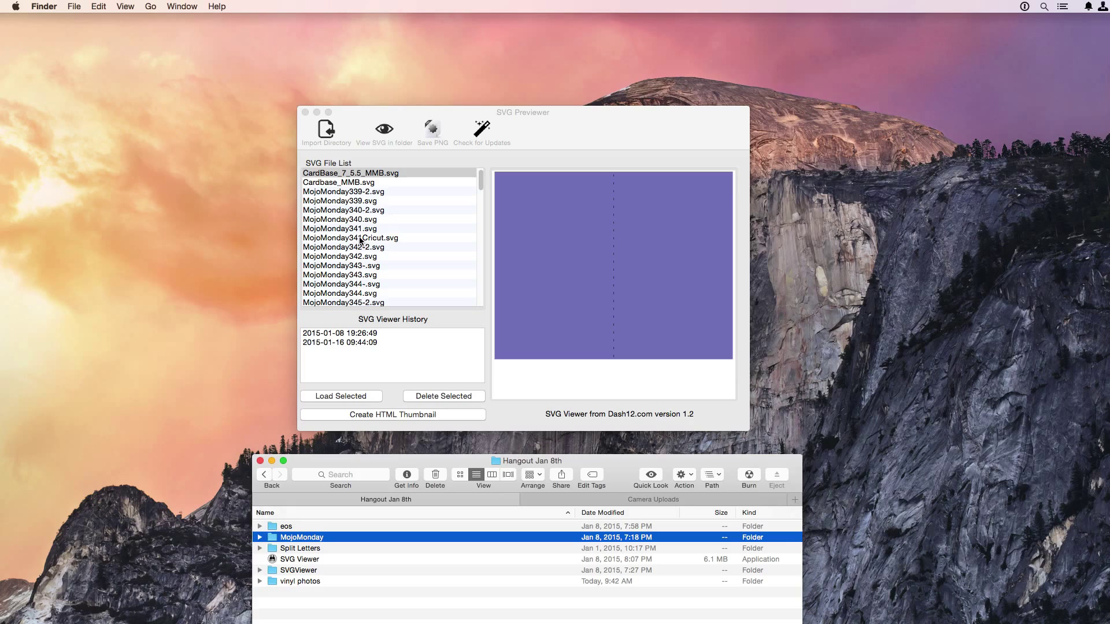
- Preview MojoMonday340.svg through MojoMonday344-.svg, select the 09:44:09 history entry, then pick Split Letters in Finder
{"action": "left_click", "coordinate": [352, 219]}
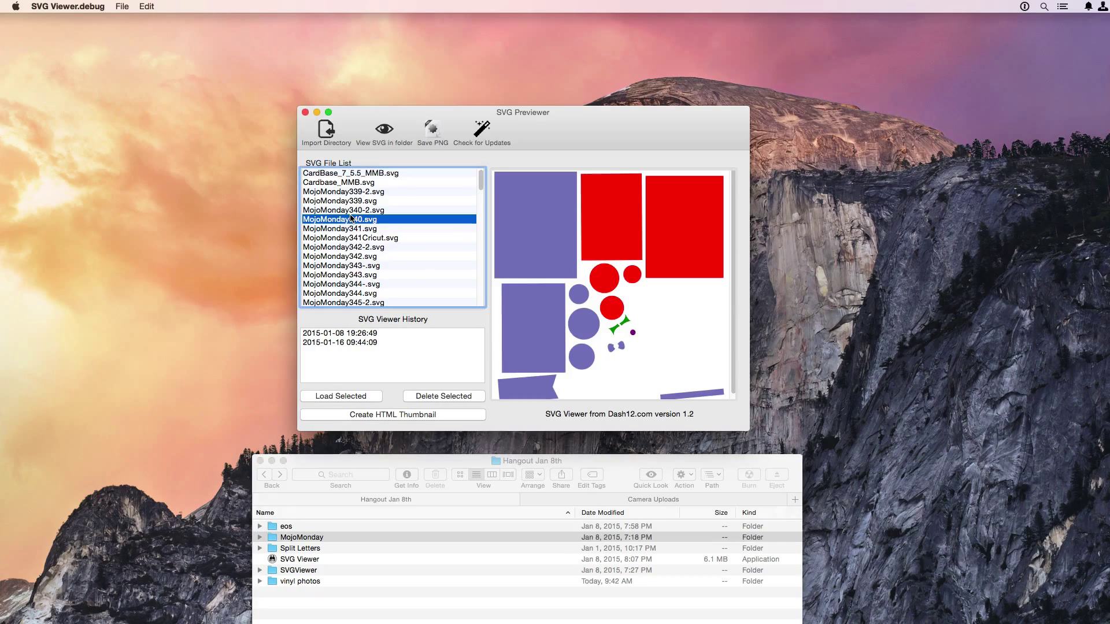
{"action": "key", "text": "Down"}
{"action": "key", "text": "Down"}
{"action": "key", "text": "Down"}
{"action": "key", "text": "Down"}
{"action": "key", "text": "Down"}
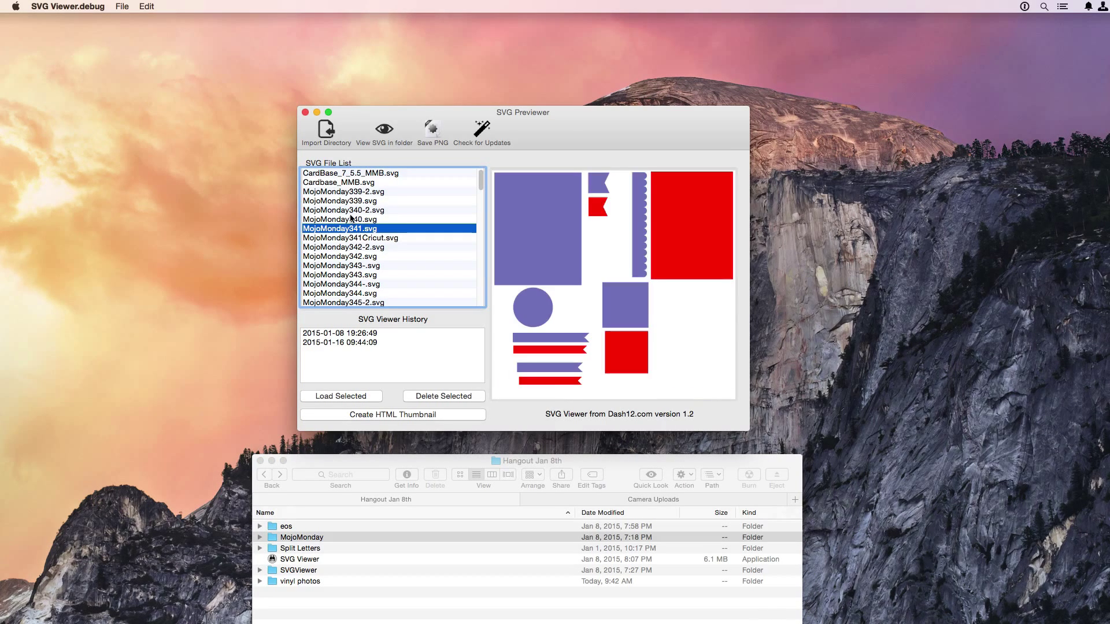
{"action": "key", "text": "Down"}
{"action": "key", "text": "Down"}
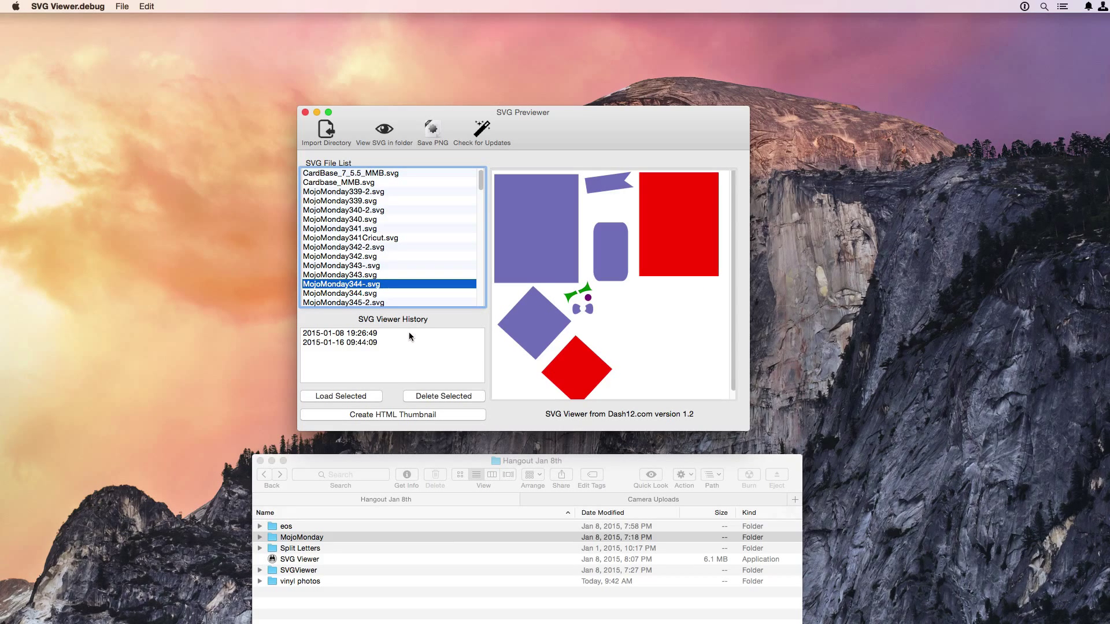
{"action": "left_click", "coordinate": [354, 342]}
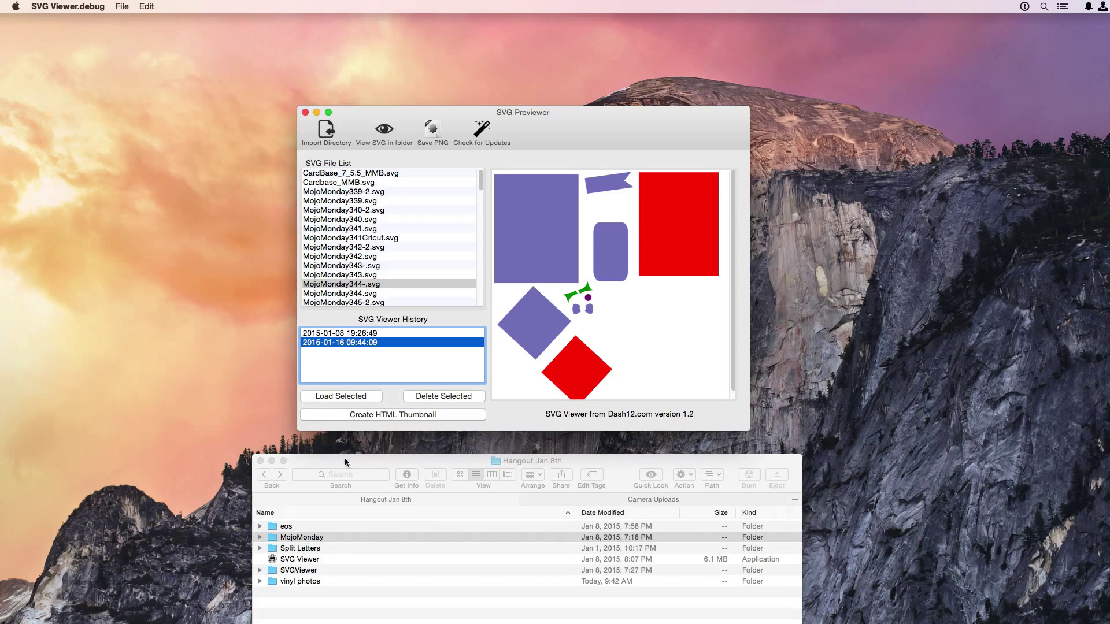
{"action": "left_click", "coordinate": [285, 548]}
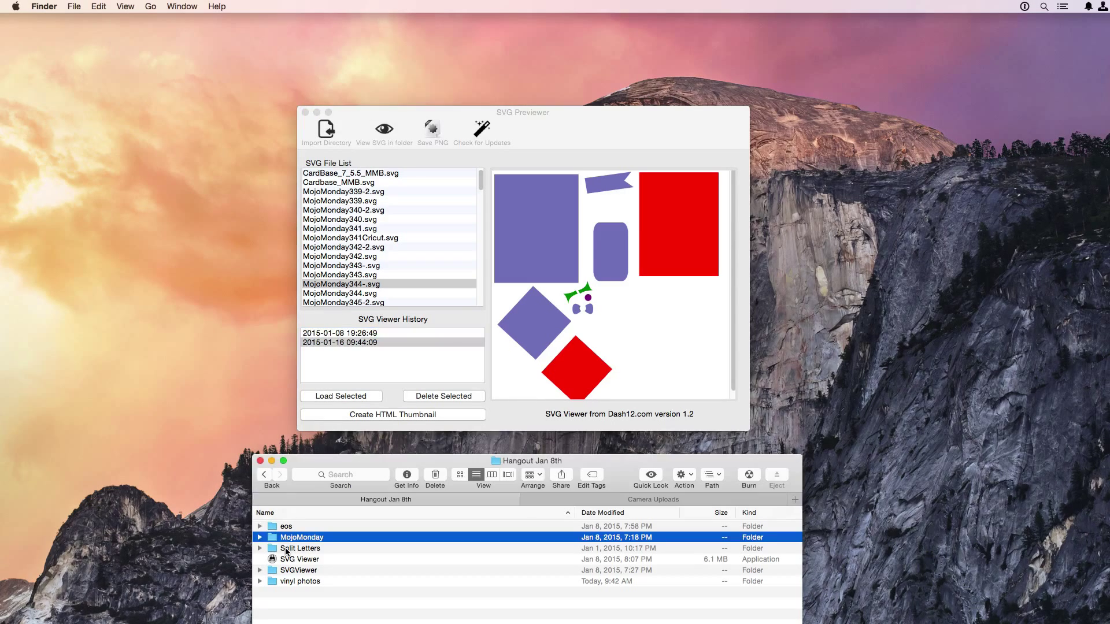
{"action": "left_click", "coordinate": [286, 548]}
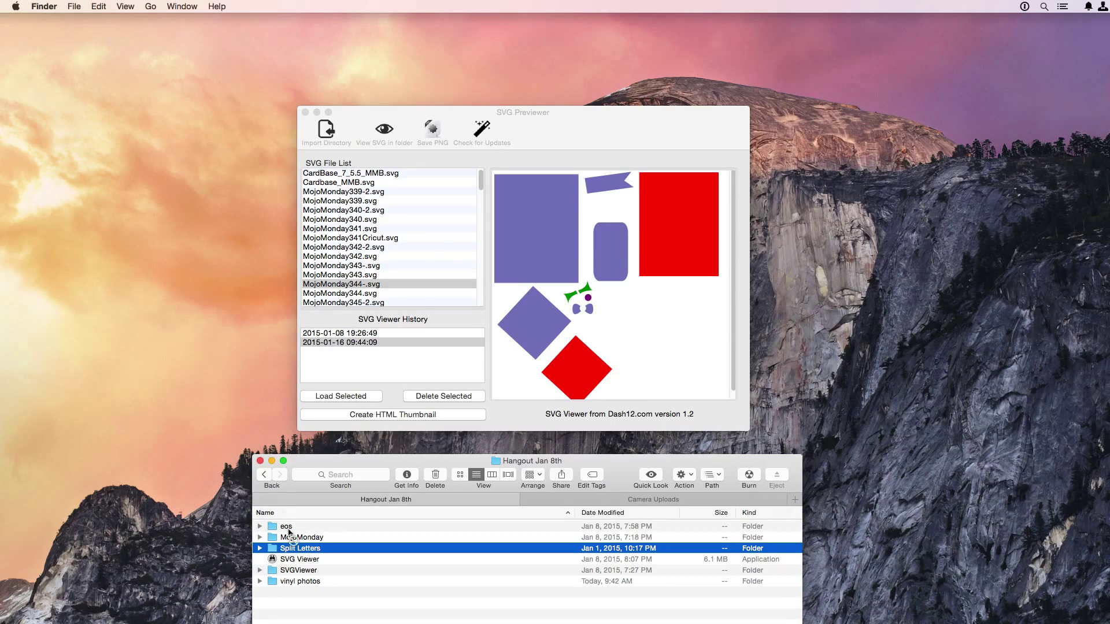
- Import the Split Letters folder and preview its letters from B.svg down to J.svg
{"action": "left_click_drag", "start_coordinate": [289, 532], "coordinate": [410, 218]}
{"action": "left_click", "coordinate": [319, 183]}
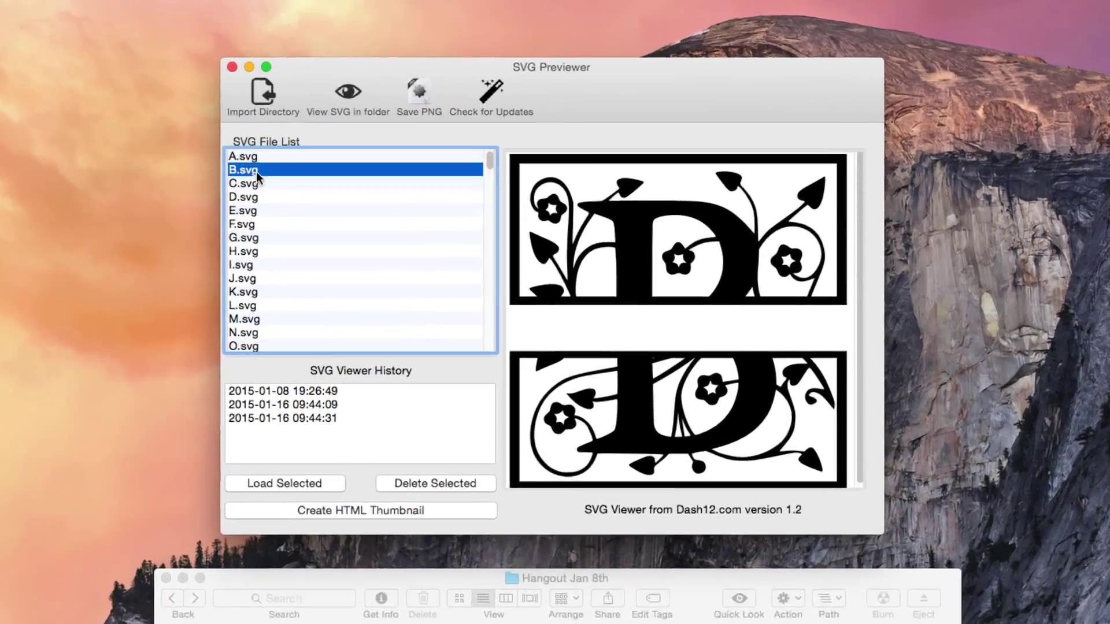
{"action": "key", "text": "Down"}
{"action": "key", "text": "Down"}
{"action": "key", "text": "Down"}
{"action": "key", "text": "Down"}
{"action": "key", "text": "Down"}
{"action": "key", "text": "Down"}
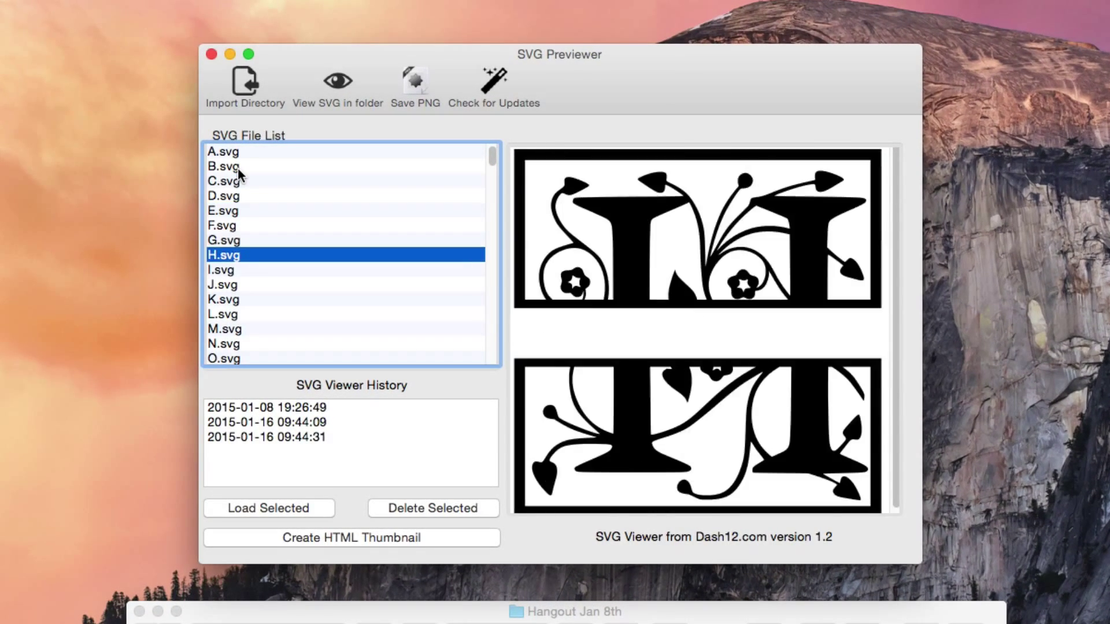
{"action": "key", "text": "Down"}
{"action": "key", "text": "Down"}
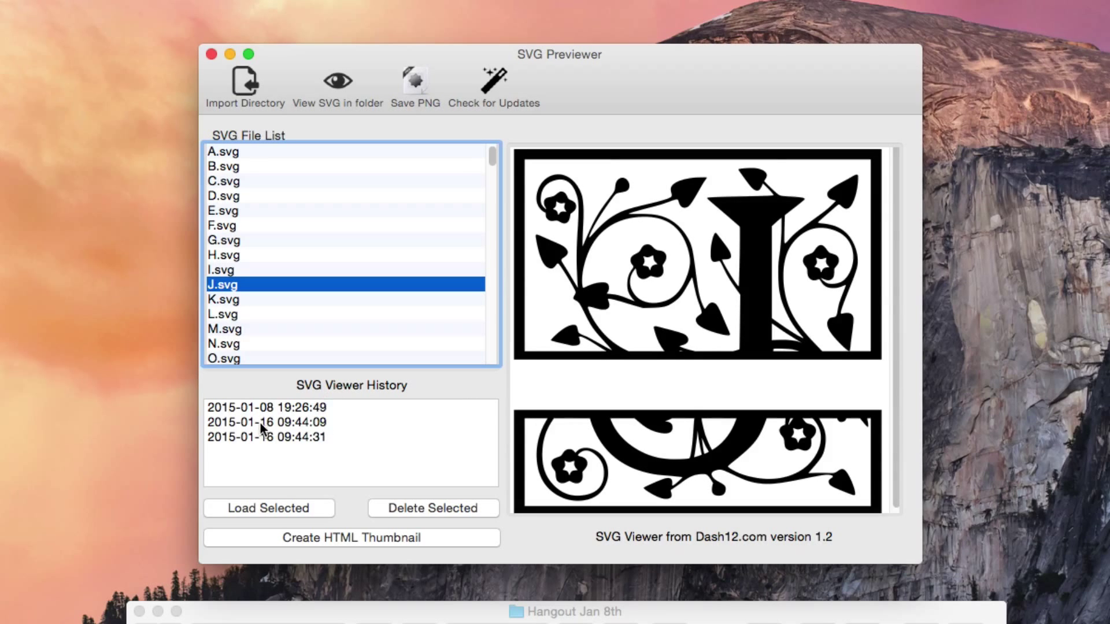
- Reload the MojoMonday set from the 09:44:09 history entry and preview MojoMonday341.svg and MojoMonday342.svg
{"action": "left_click", "coordinate": [252, 432]}
{"action": "left_click", "coordinate": [269, 418]}
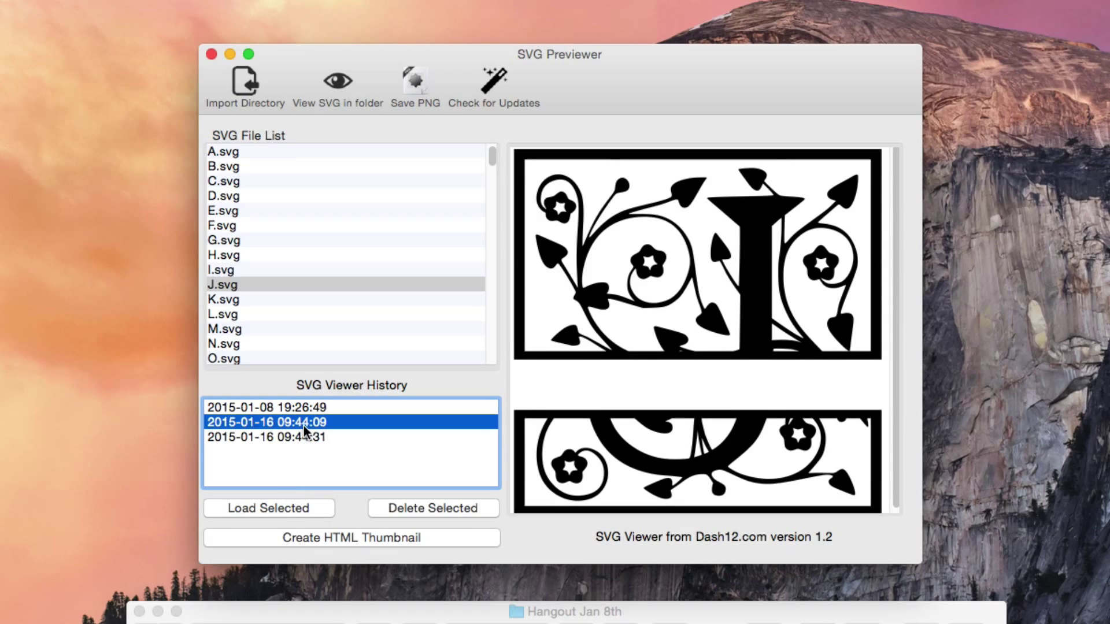
{"action": "left_click", "coordinate": [261, 505]}
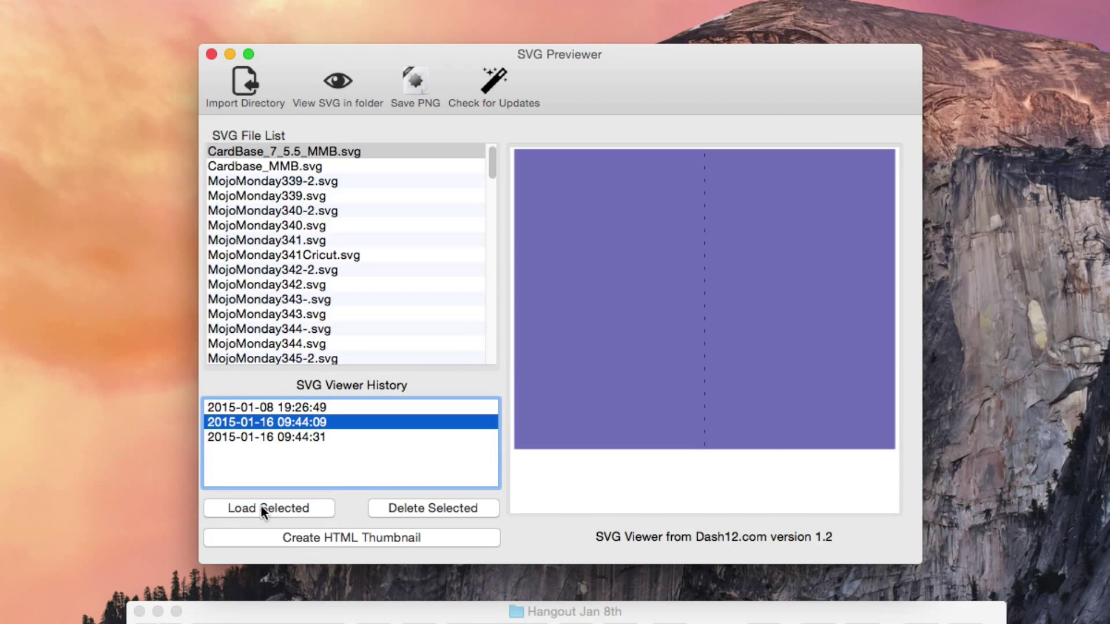
{"action": "left_click", "coordinate": [286, 240]}
{"action": "left_click", "coordinate": [284, 285]}
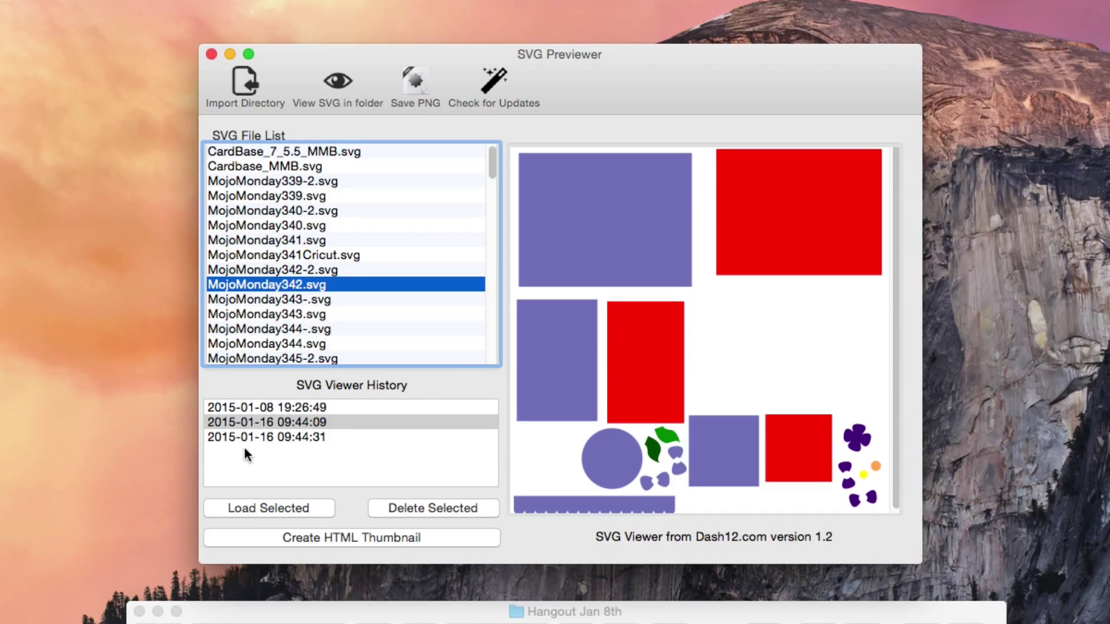
- Rename the 09:44:09 history entry to 'Mojo Monday'
{"action": "left_click", "coordinate": [314, 422]}
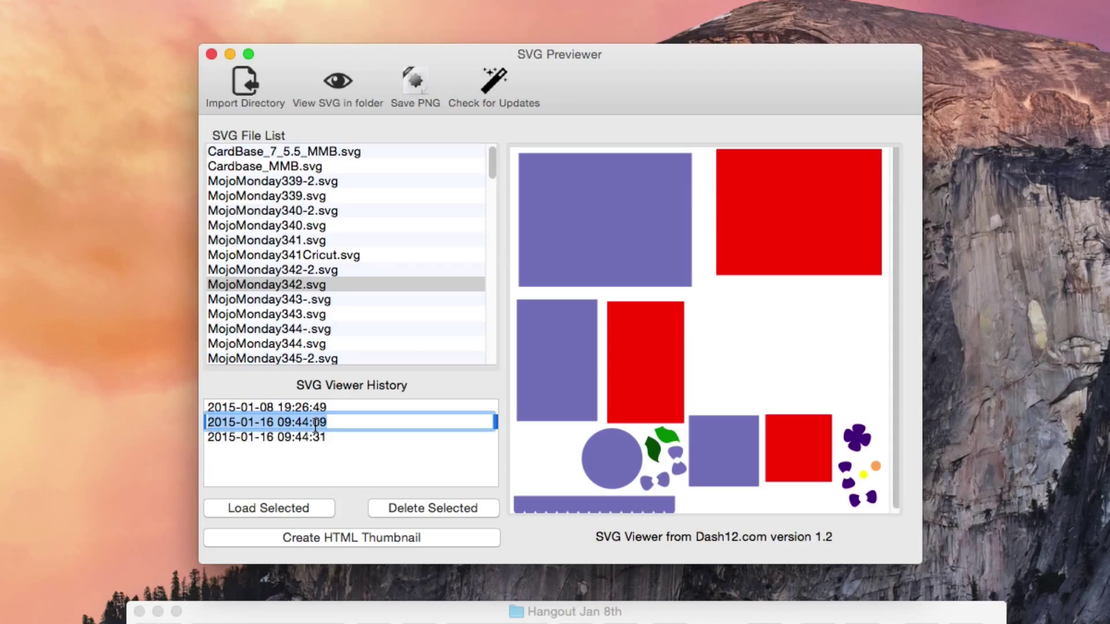
{"action": "type", "text": "Mojo Mo"}
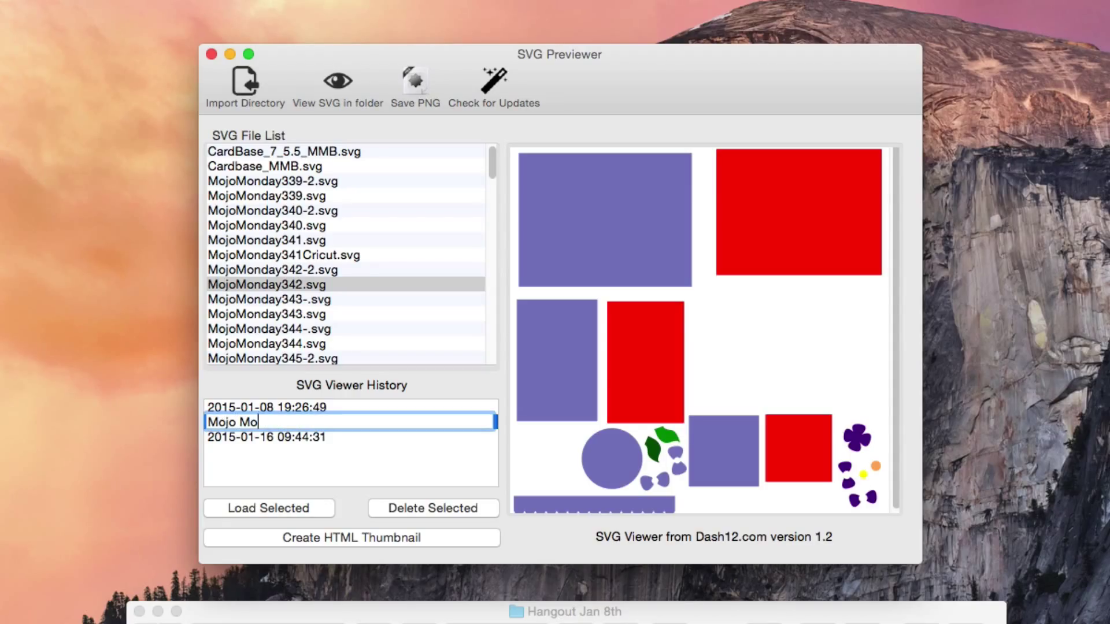
{"action": "type", "text": "nday"}
{"action": "key", "text": "Return"}
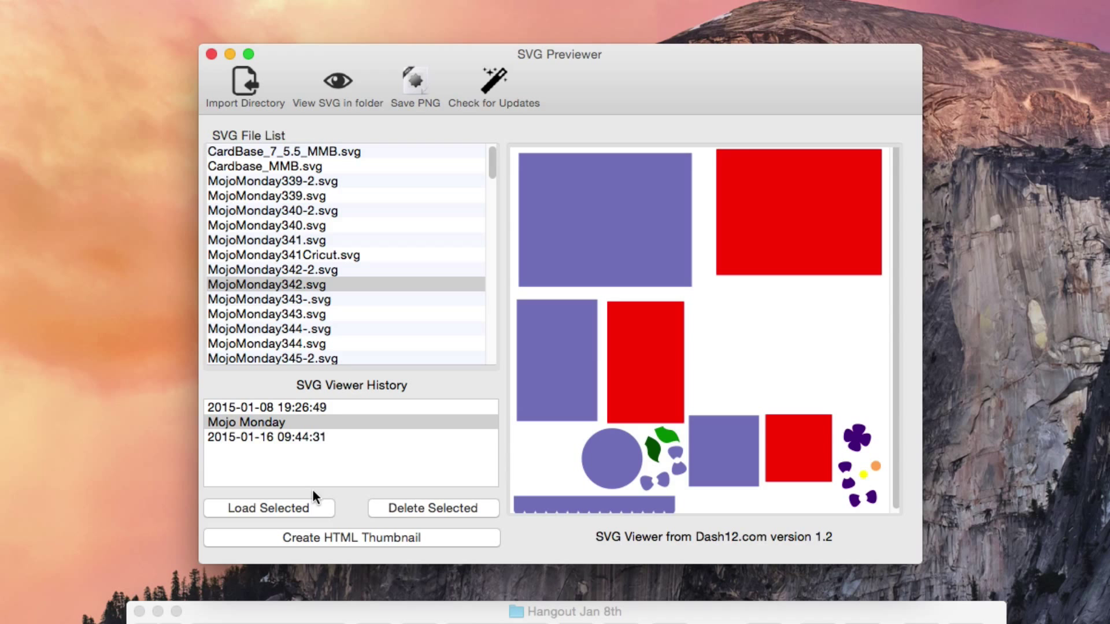
- Load the 09:44:31 history entry and rename it 'Split Letters'
{"action": "left_click", "coordinate": [304, 441]}
{"action": "left_click", "coordinate": [279, 511]}
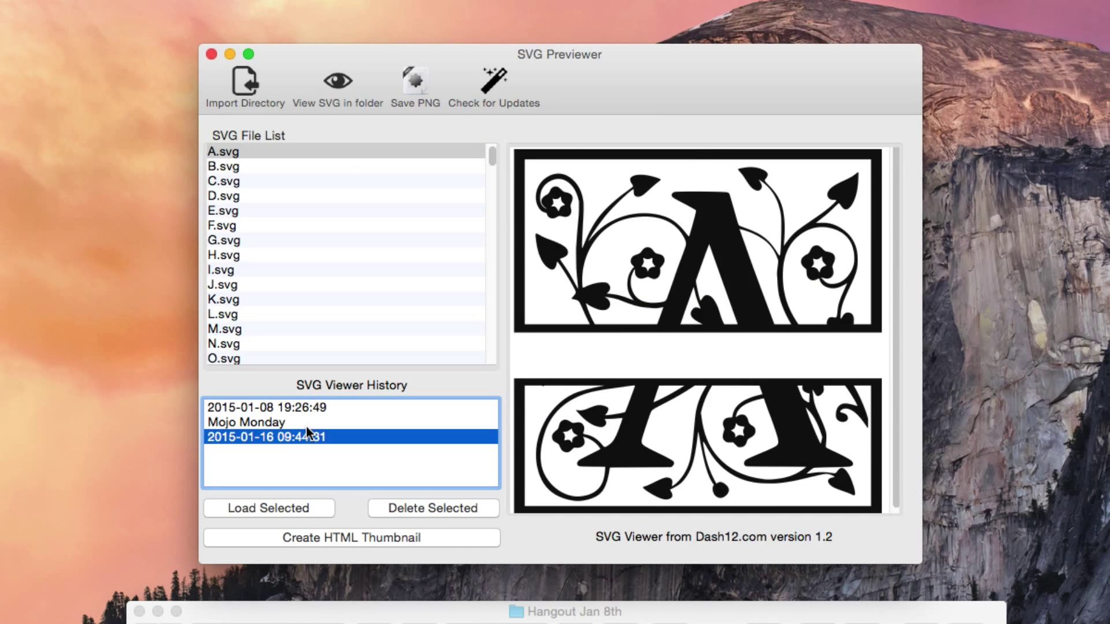
{"action": "double_click", "coordinate": [293, 435]}
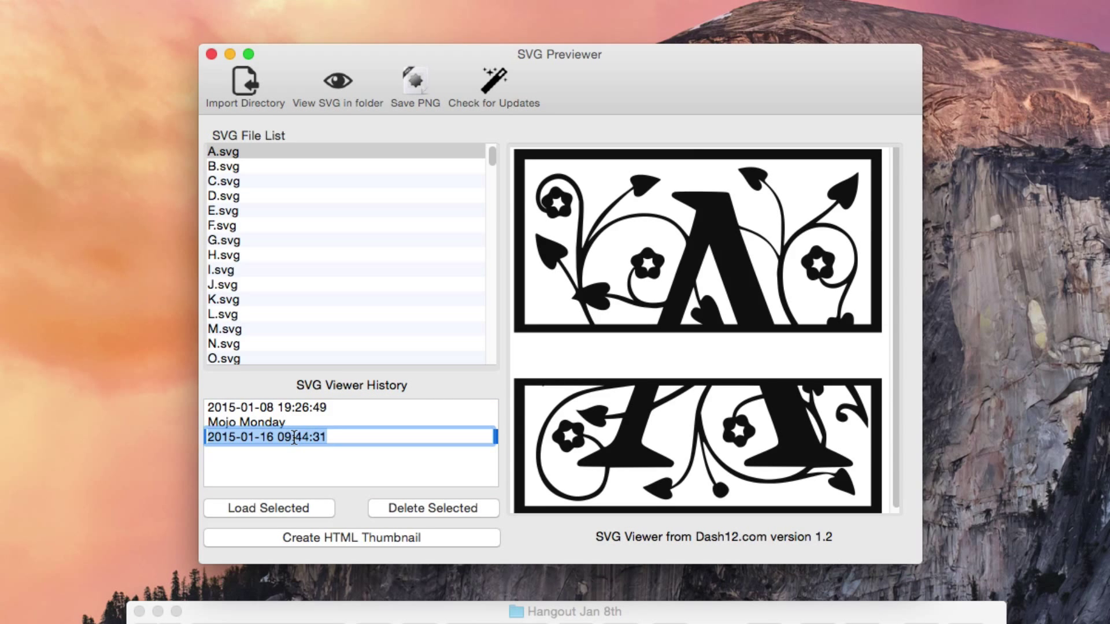
{"action": "type", "text": "Split Letter"}
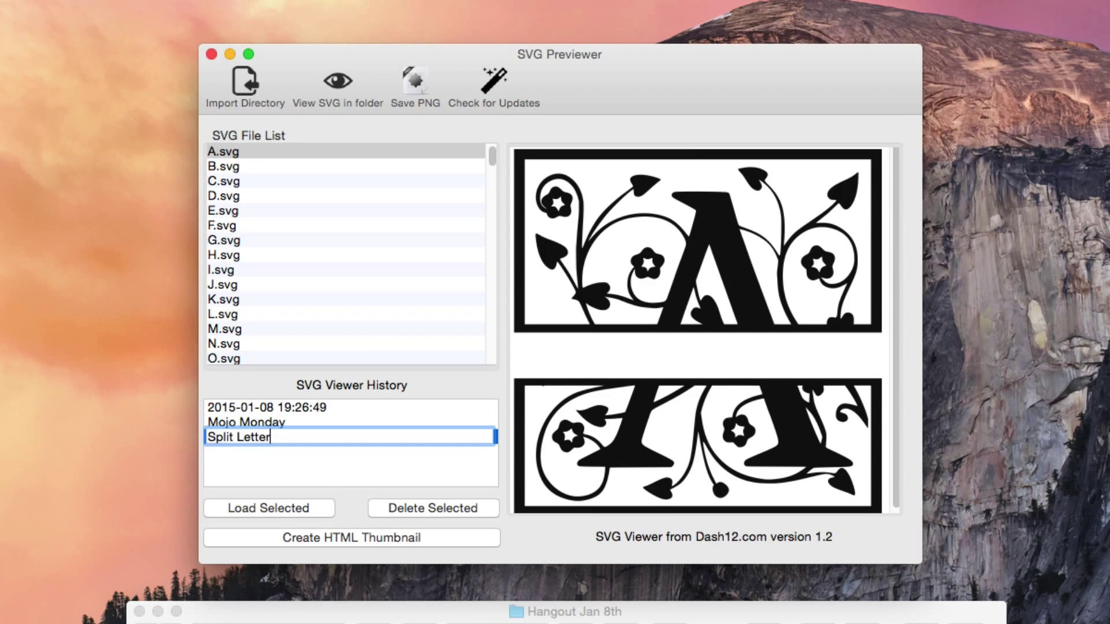
{"action": "type", "text": "s"}
{"action": "key", "text": "Return"}
{"action": "left_click", "coordinate": [275, 447]}
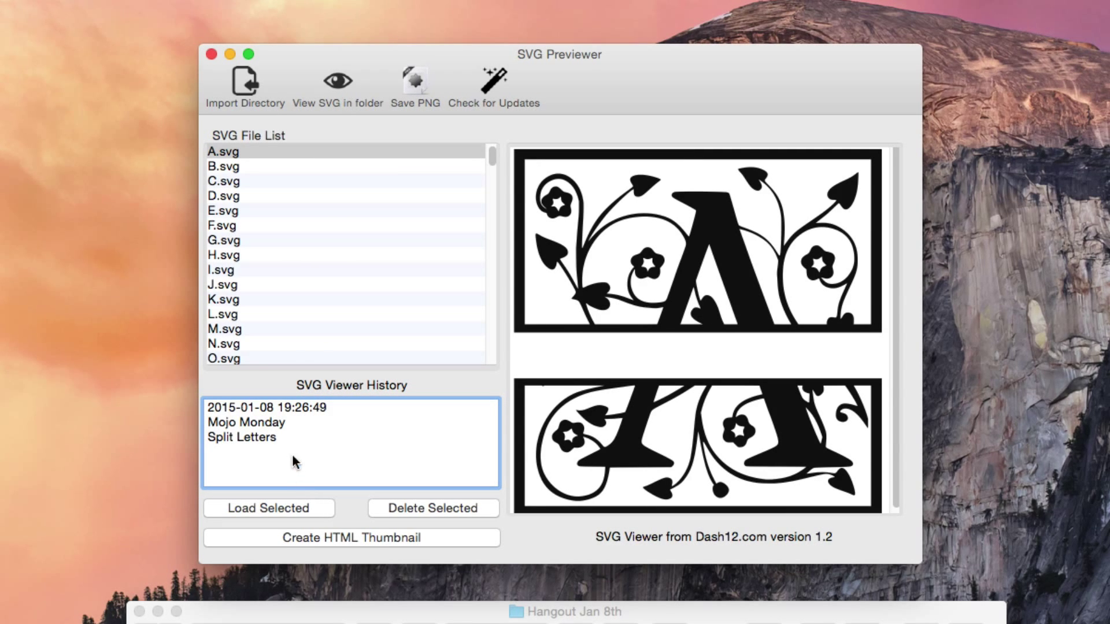
- From the Split Letters entry, preview G, D, H, K and L.svg, then reveal L.svg's folder in Finder
{"action": "left_click", "coordinate": [255, 437]}
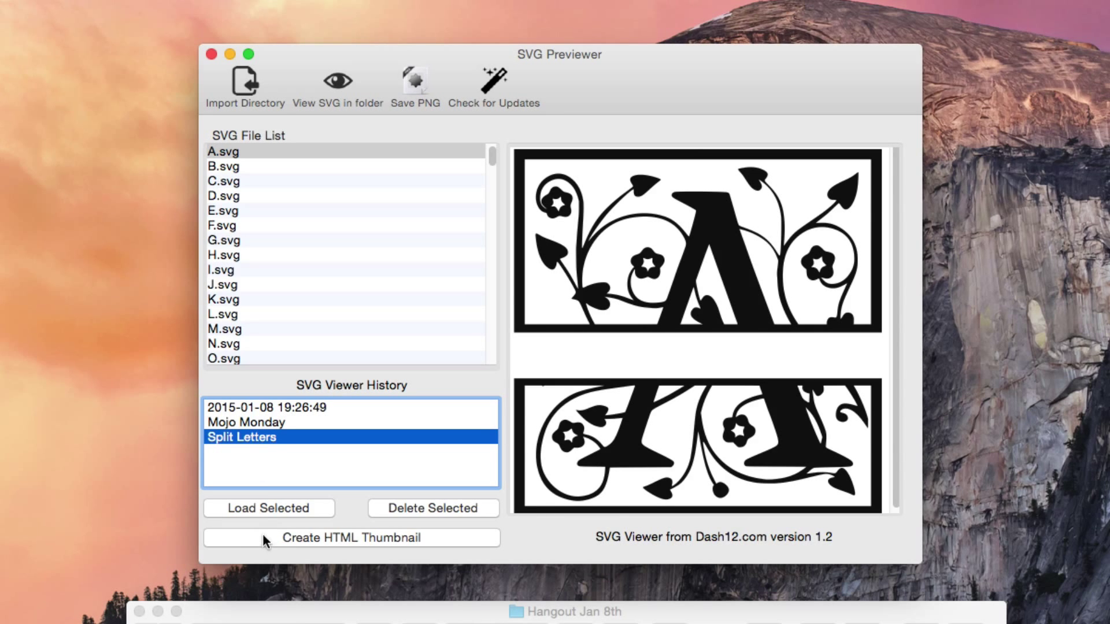
{"action": "left_click", "coordinate": [232, 238]}
{"action": "left_click", "coordinate": [232, 197]}
{"action": "left_click", "coordinate": [234, 257]}
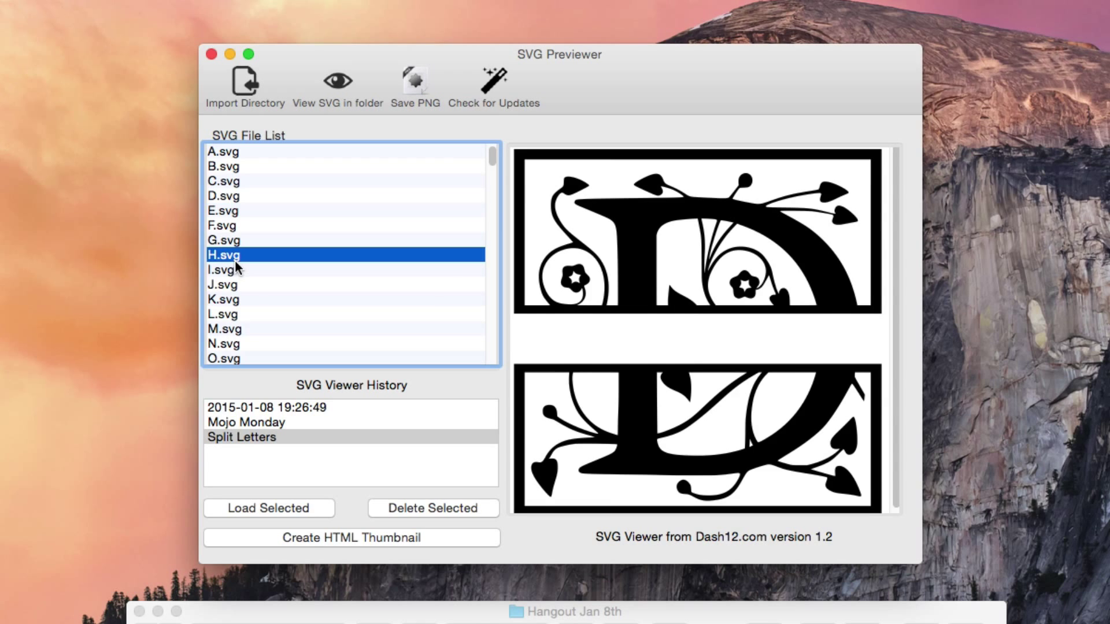
{"action": "left_click", "coordinate": [235, 298]}
{"action": "left_click", "coordinate": [236, 315]}
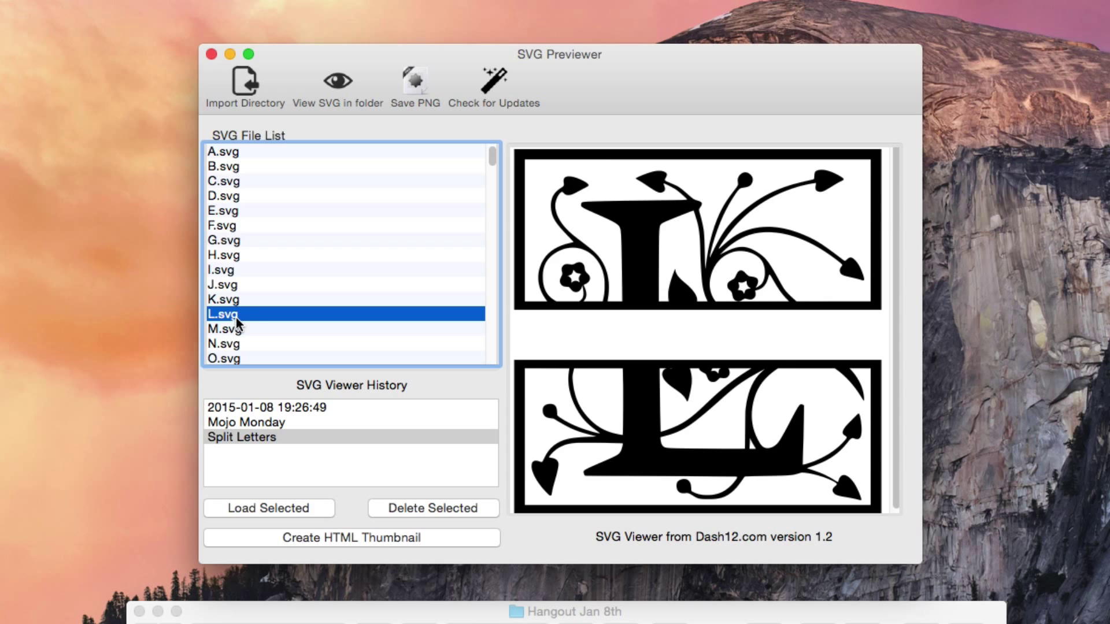
{"action": "left_click", "coordinate": [337, 83]}
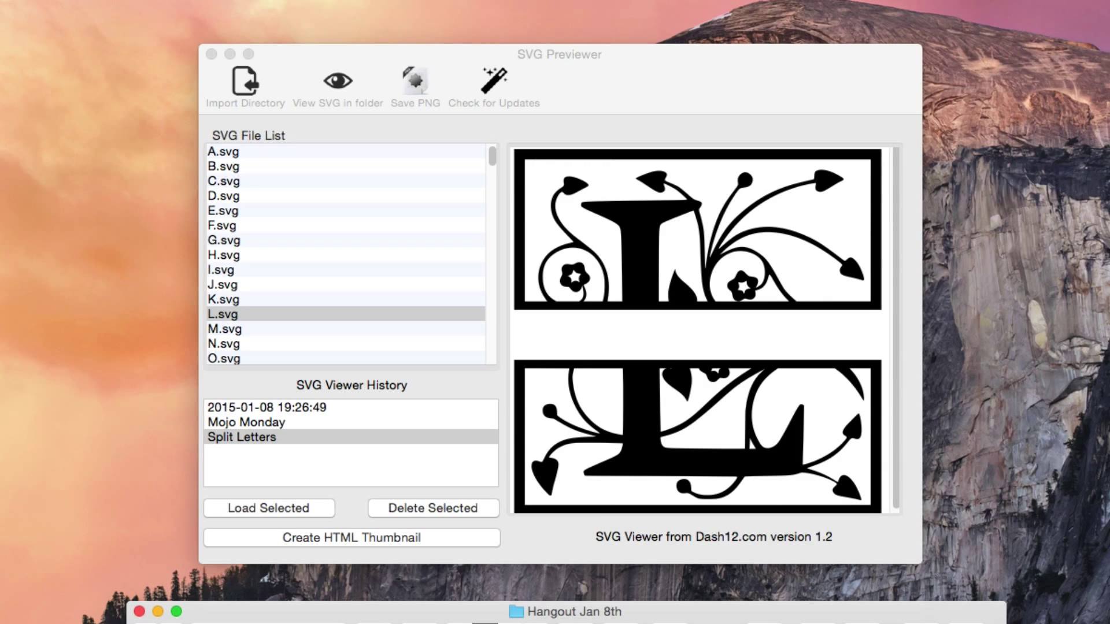
- Move the AnaBelleSplitMonogramSet_JF Finder window higher, then close it
{"action": "left_click_drag", "start_coordinate": [477, 408], "coordinate": [443, 167]}
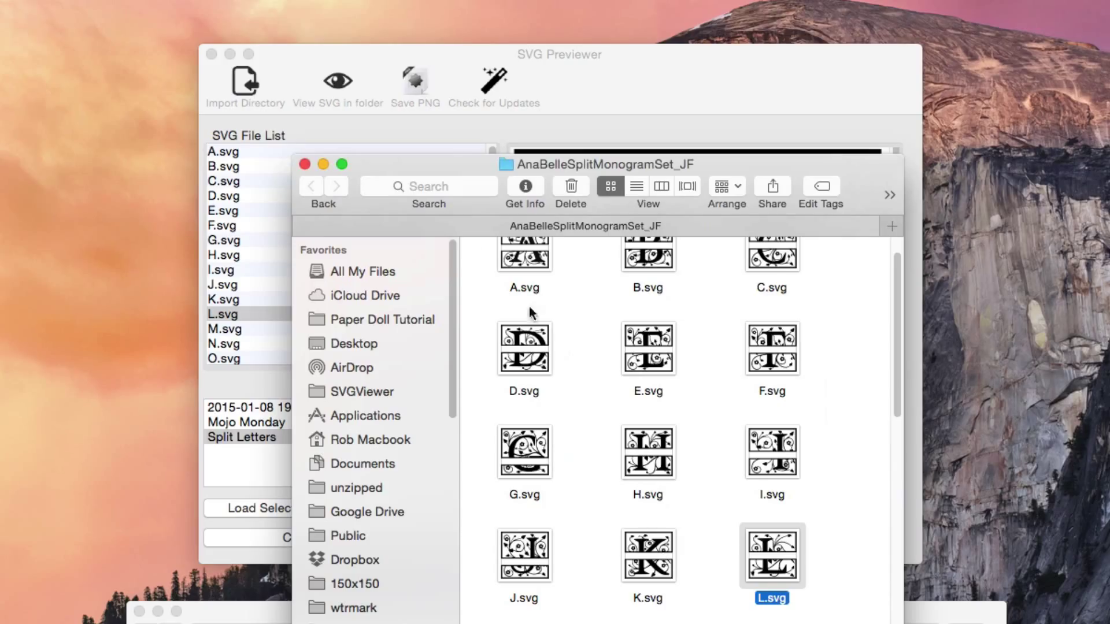
{"action": "left_click", "coordinate": [305, 165]}
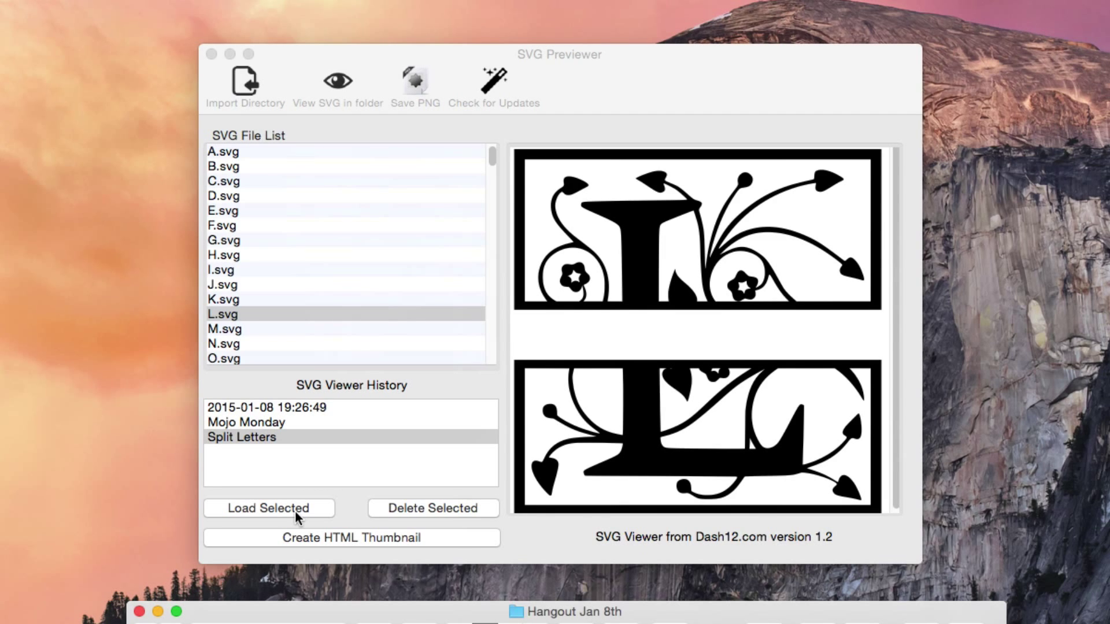
- Start the SVGthumbnails HTML export, saving to Desktop › Hangout Jan 8th › Split Letters
{"action": "left_click", "coordinate": [317, 534]}
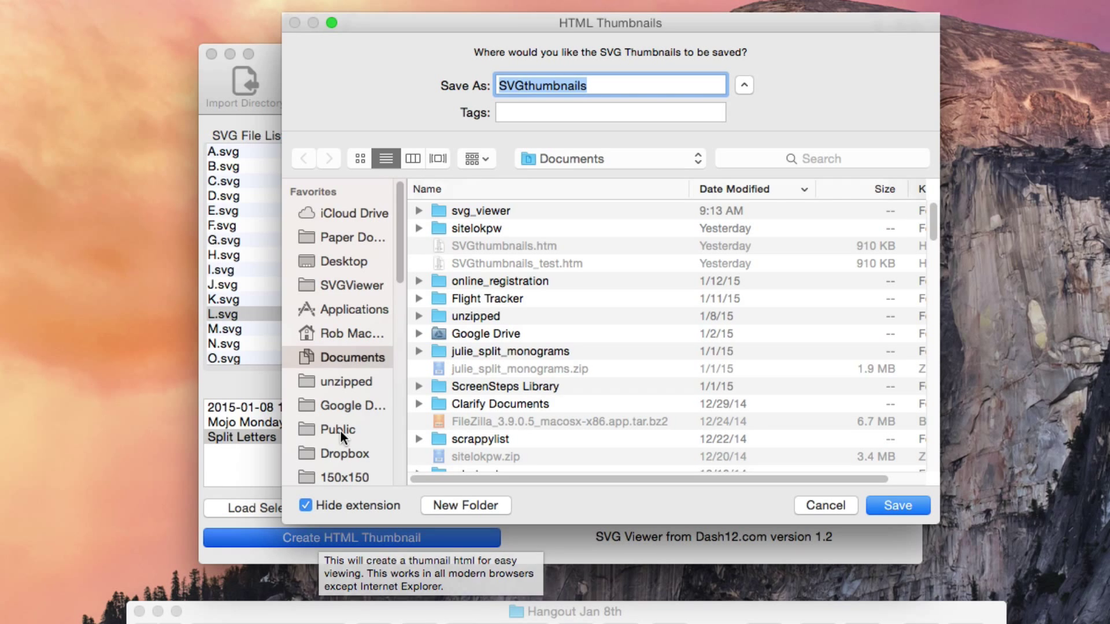
{"action": "left_click", "coordinate": [334, 261]}
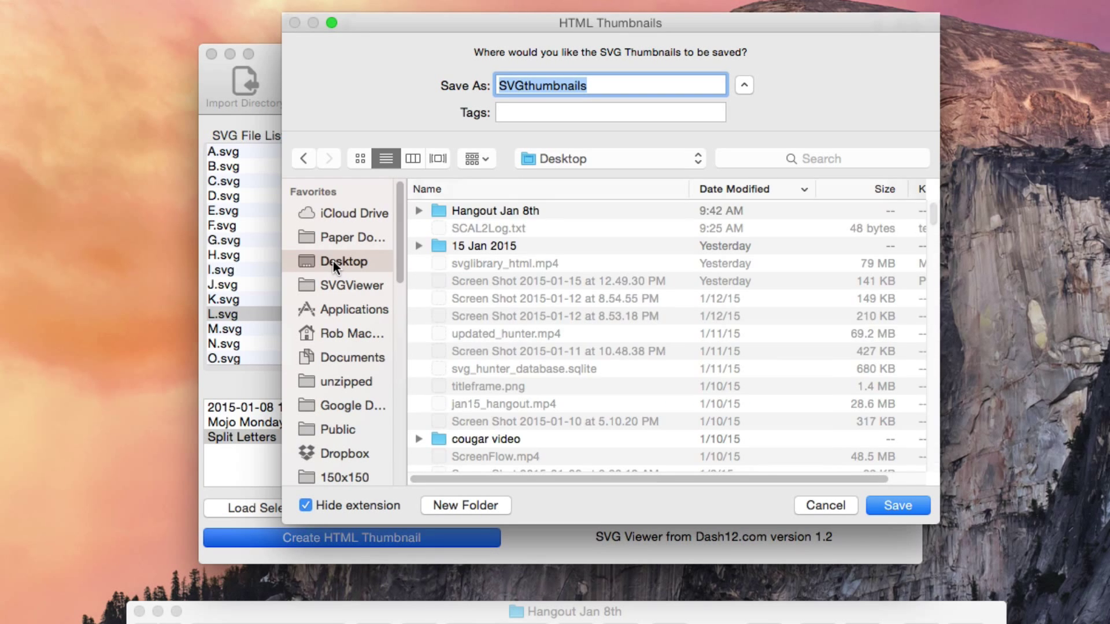
{"action": "double_click", "coordinate": [465, 211]}
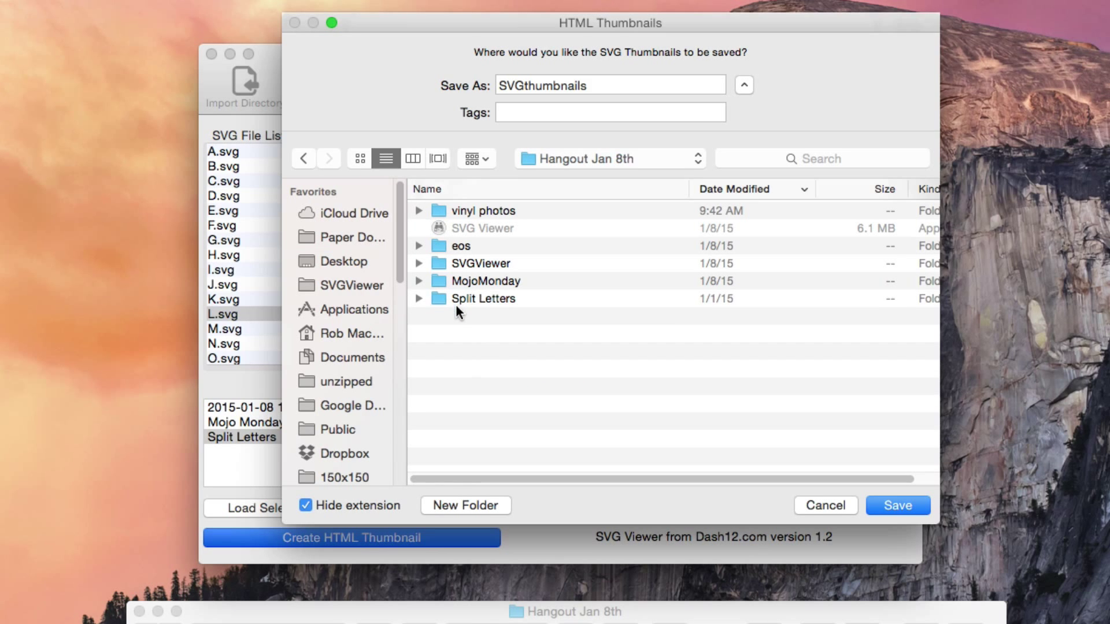
{"action": "double_click", "coordinate": [459, 297]}
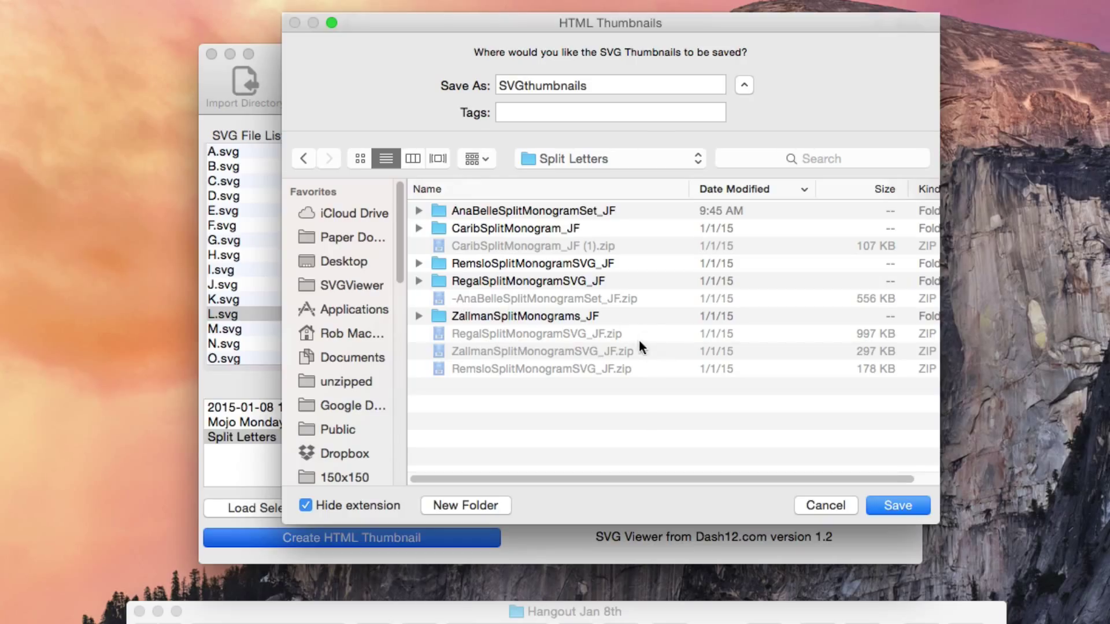
- Save SVGthumbnails into Split Letters and choose Yes to view the exported file
{"action": "left_click", "coordinate": [913, 506]}
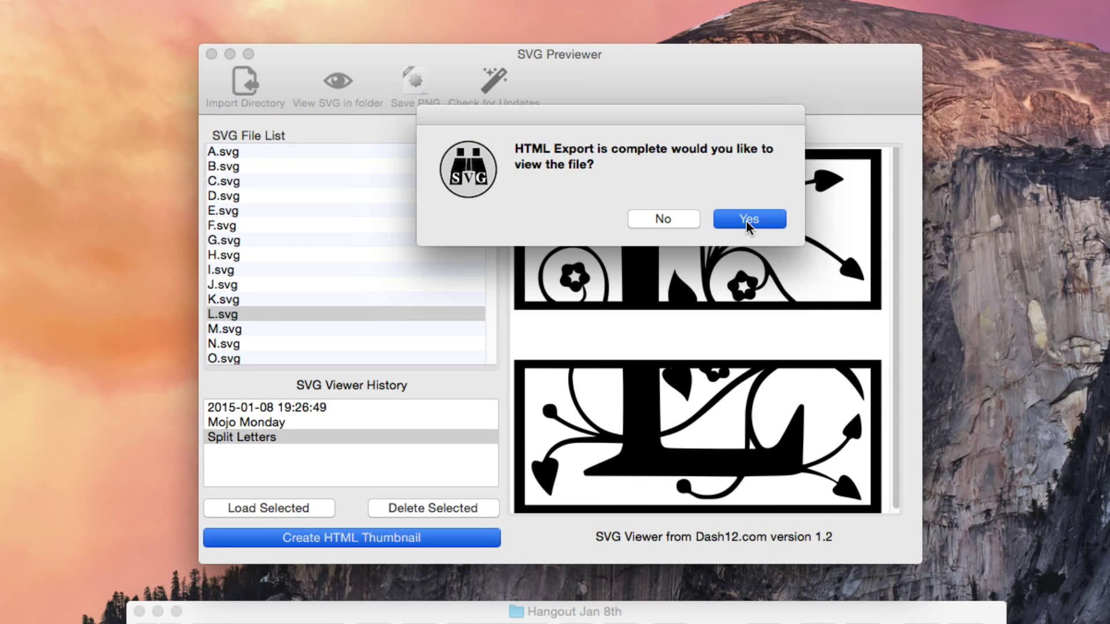
{"action": "left_click", "coordinate": [747, 219]}
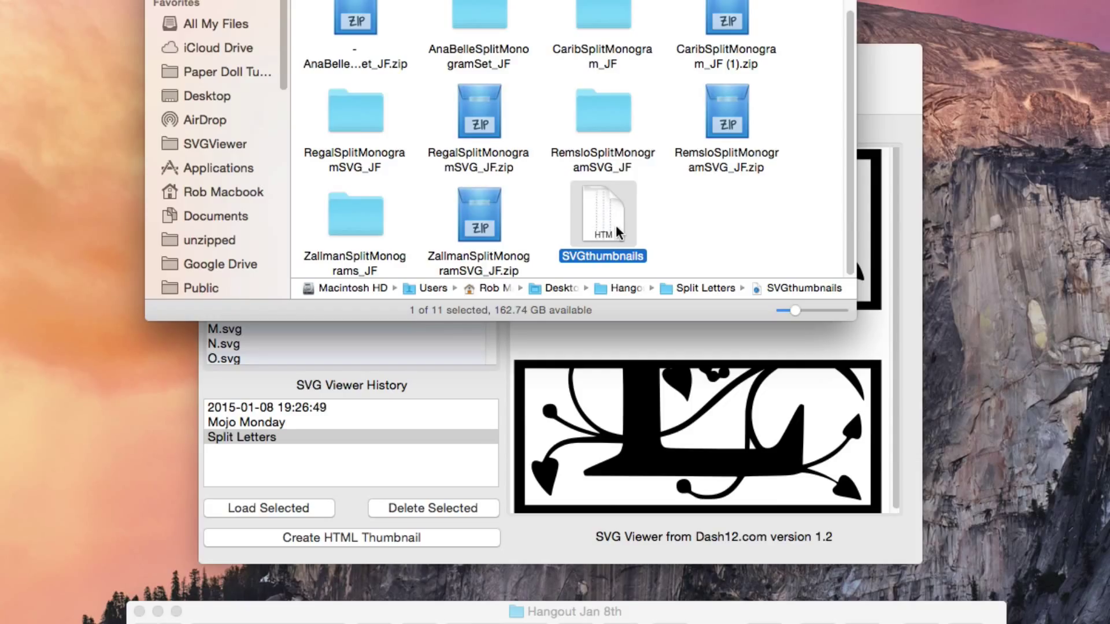
- Open SVGthumbnails.htm from its context menu so it loads in Chrome
{"action": "right_click", "coordinate": [608, 218]}
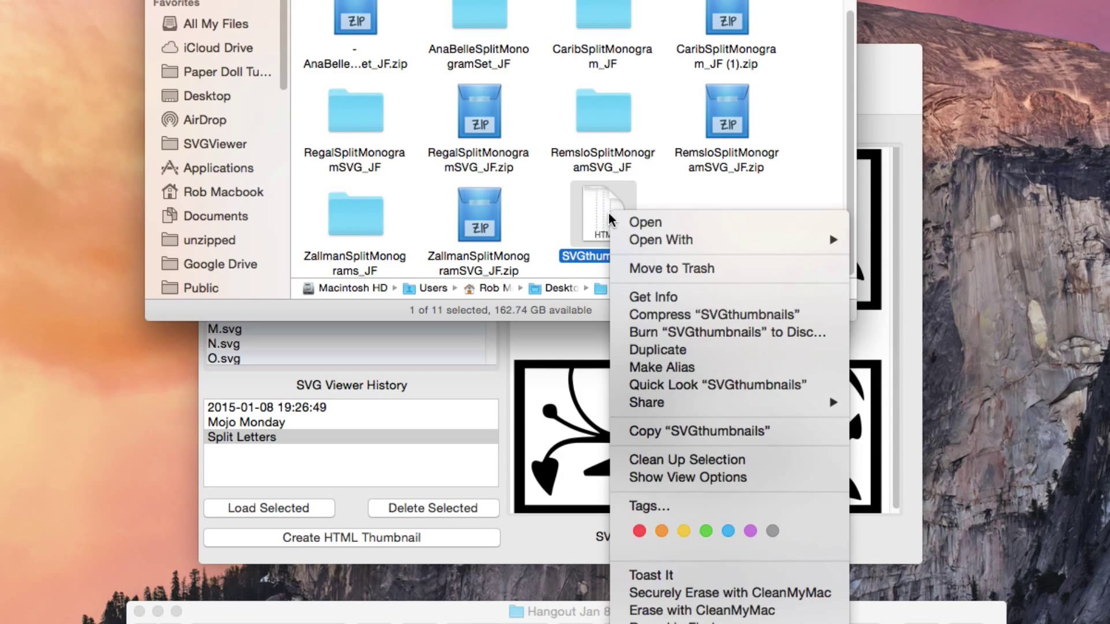
{"action": "left_click", "coordinate": [643, 223]}
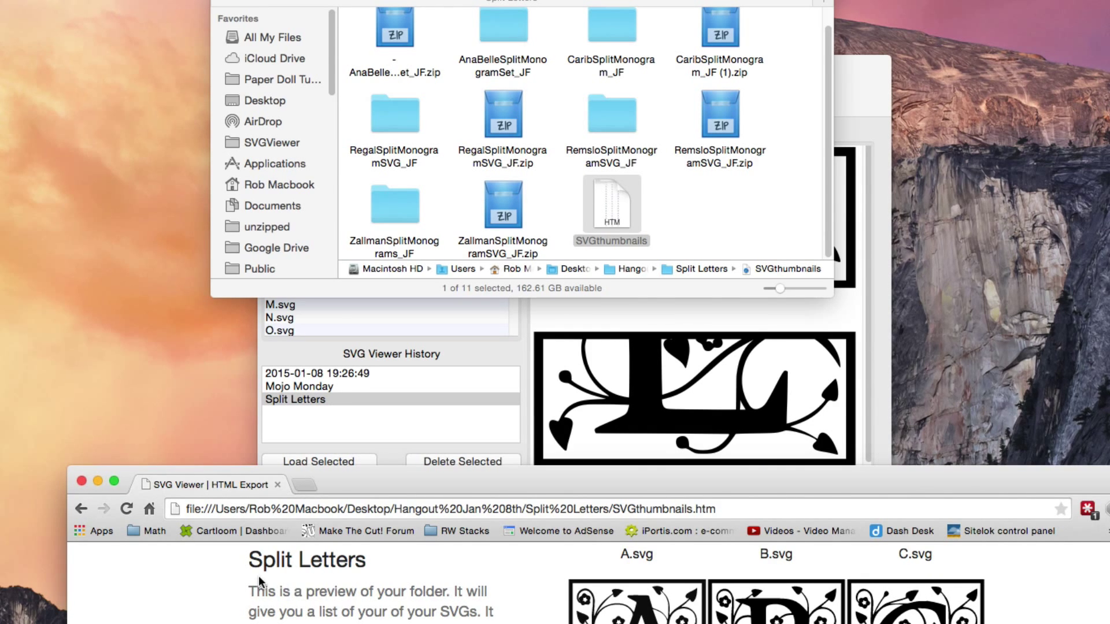
- Move the Chrome window up and scroll through the whole Split Letters thumbnail page
{"action": "left_click_drag", "start_coordinate": [427, 480], "coordinate": [422, 212]}
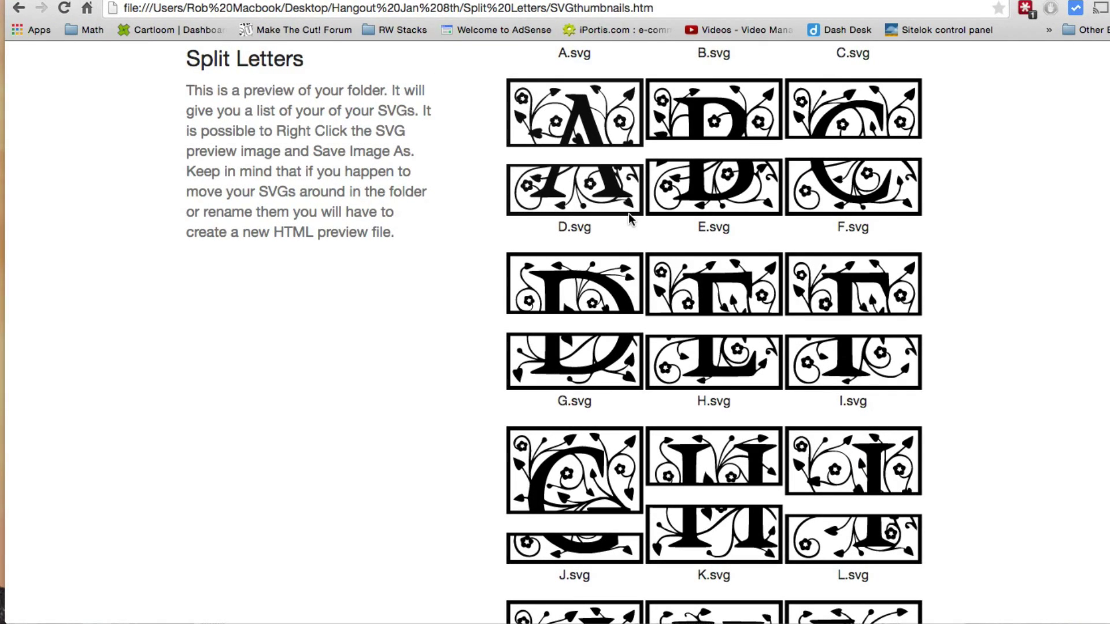
{"action": "scroll", "coordinate": [560, 276], "scroll_direction": "down", "scroll_amount": 20}
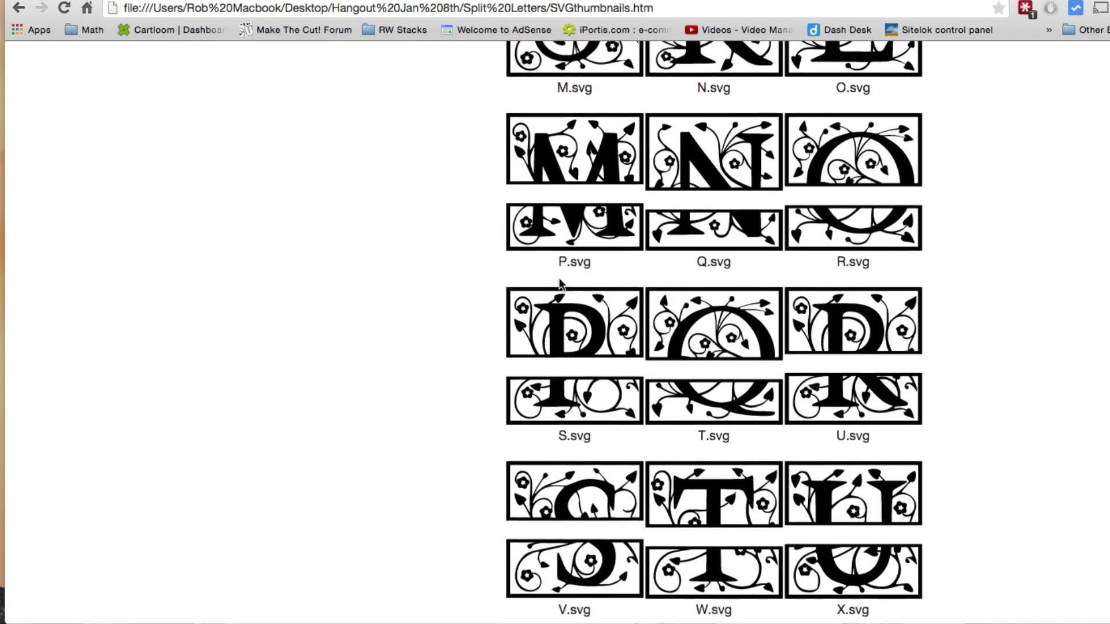
{"action": "scroll", "coordinate": [560, 282], "scroll_direction": "down", "scroll_amount": 20}
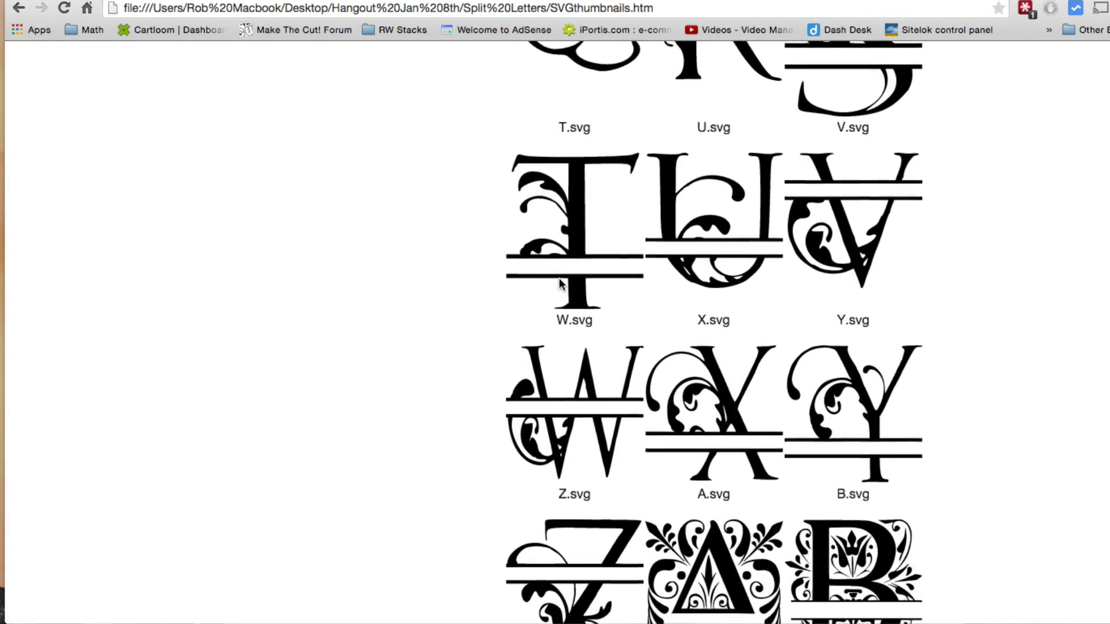
{"action": "scroll", "coordinate": [560, 283], "scroll_direction": "down", "scroll_amount": 20}
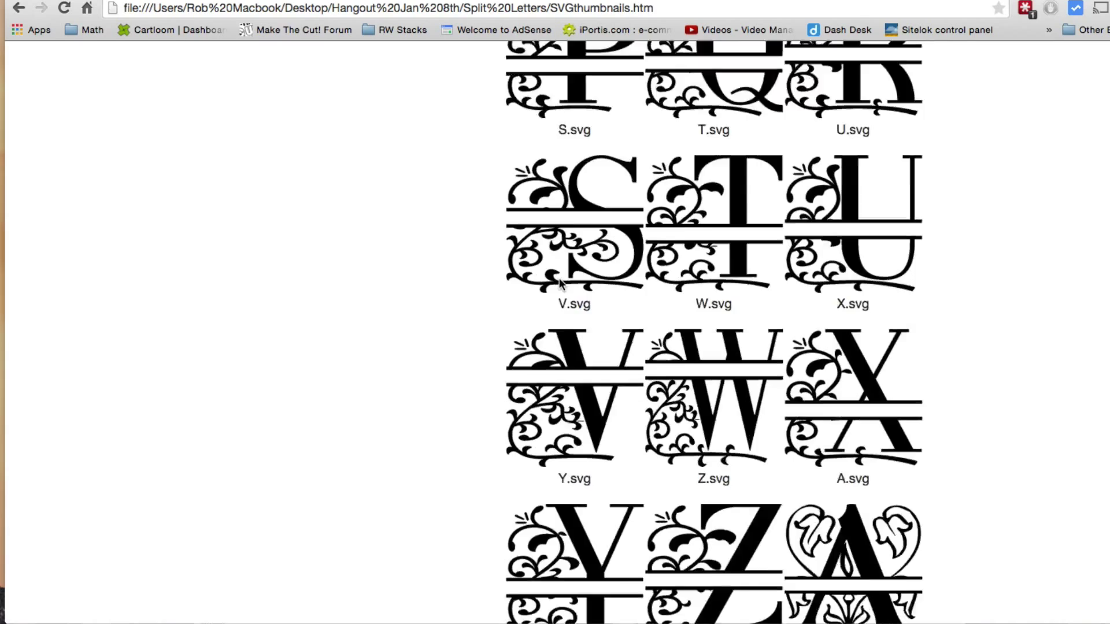
{"action": "scroll", "coordinate": [560, 282], "scroll_direction": "down", "scroll_amount": 15}
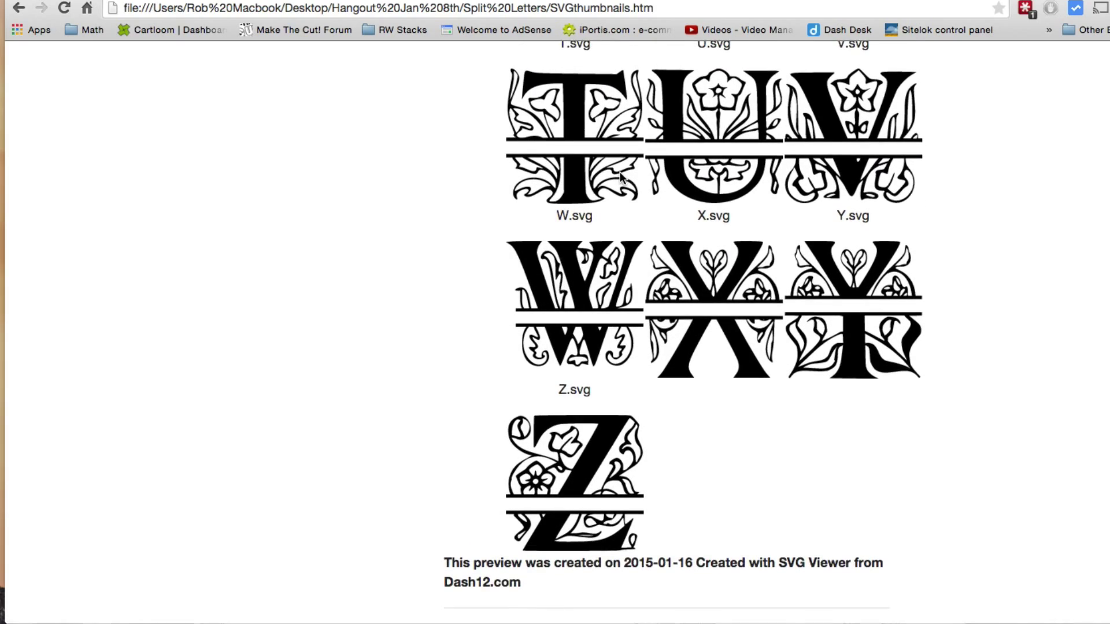
{"action": "scroll", "coordinate": [543, 441], "scroll_direction": "up", "scroll_amount": 20}
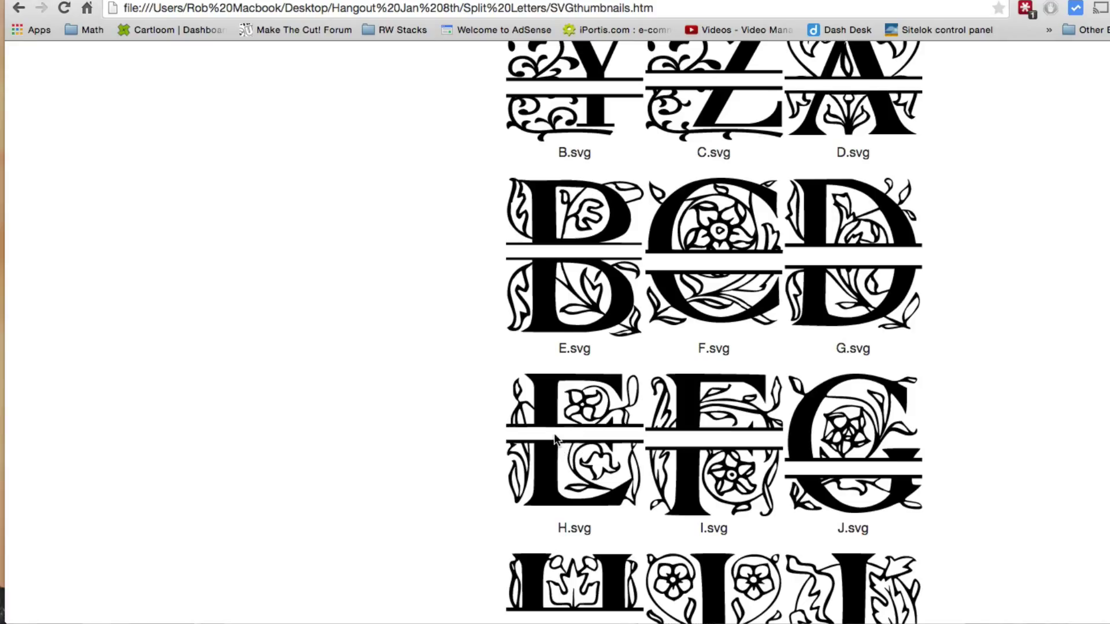
- Try Save Image As on the E.svg thumbnail, cancel it, and return to SVG Previewer
{"action": "right_click", "coordinate": [542, 463]}
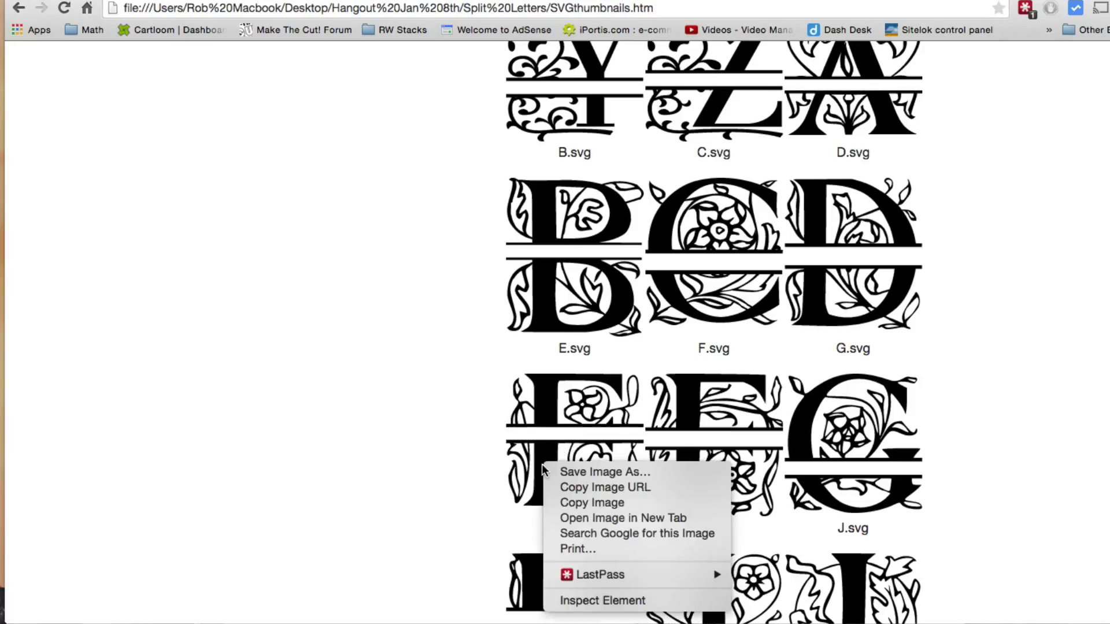
{"action": "left_click", "coordinate": [576, 474]}
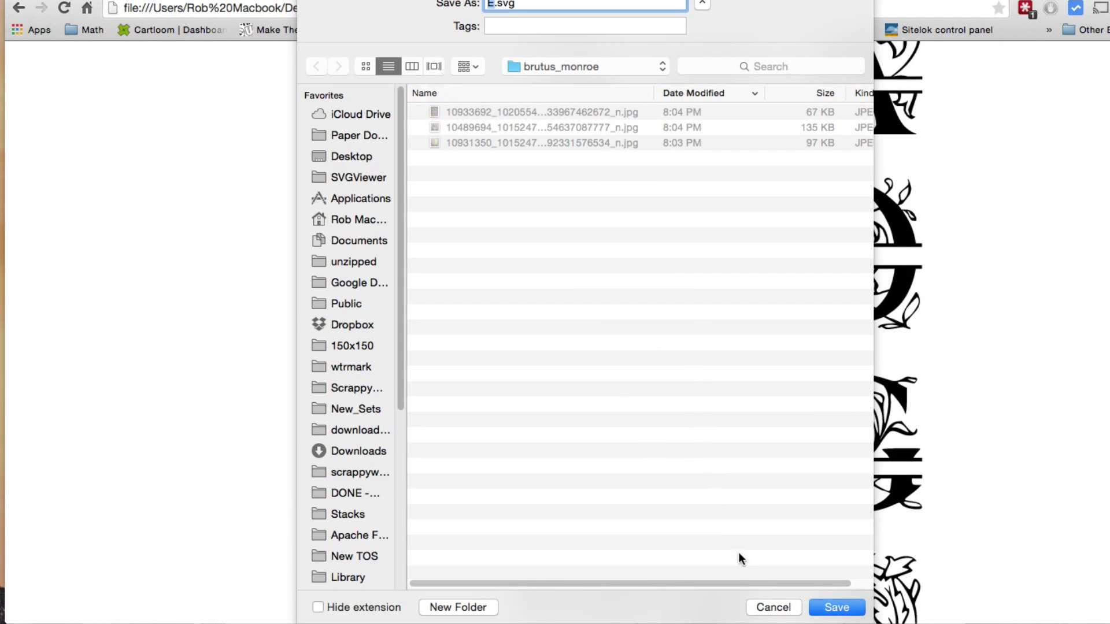
{"action": "left_click", "coordinate": [772, 608]}
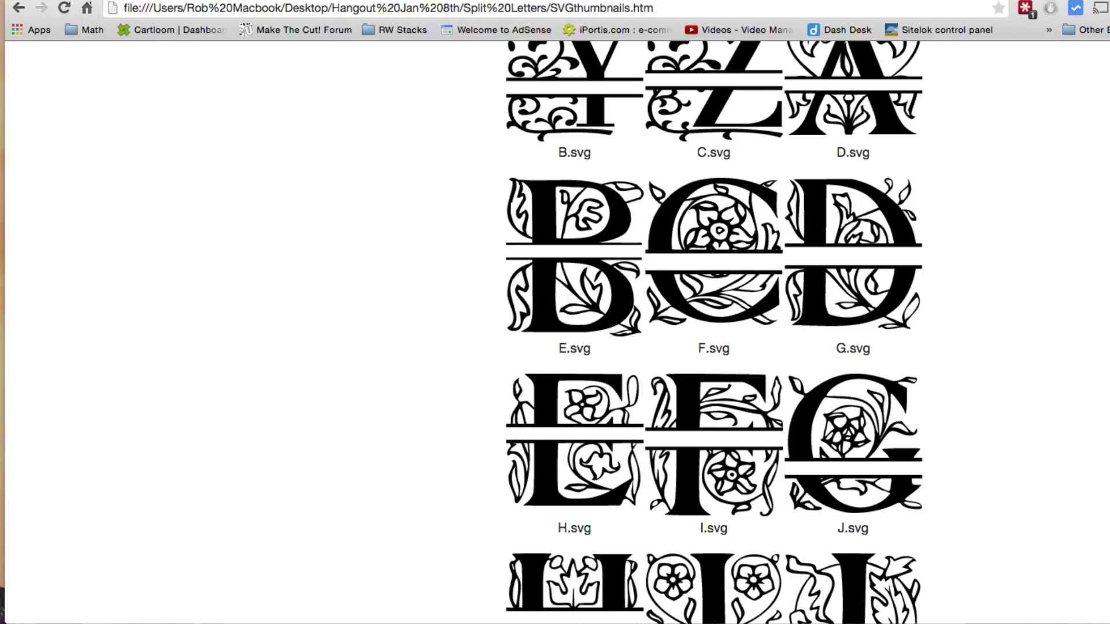
{"action": "key", "text": "super+Tab"}
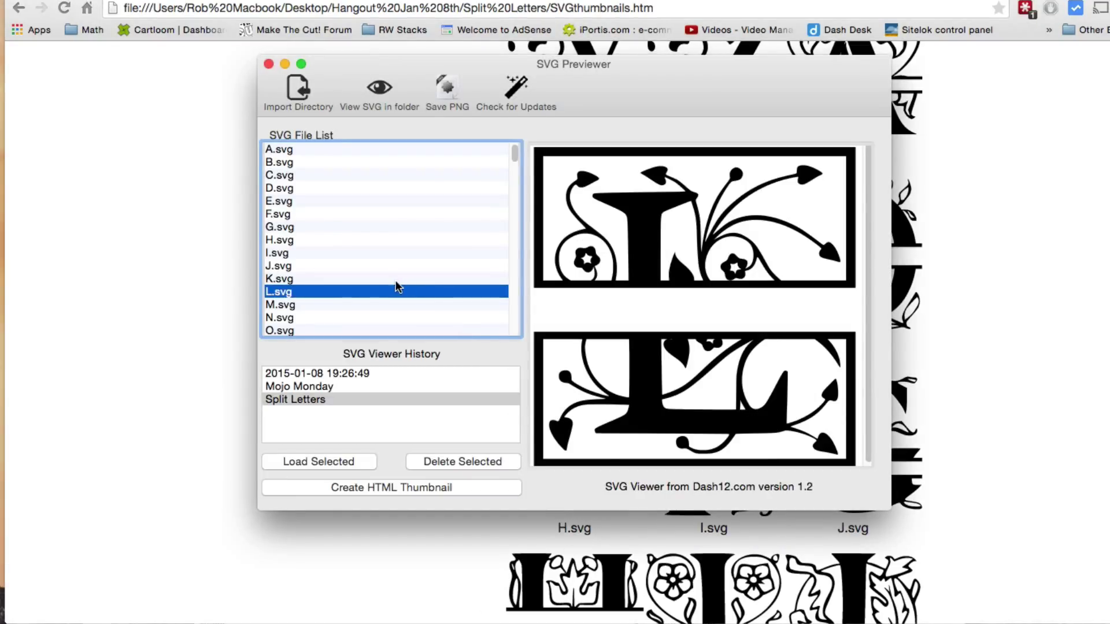
- Preview D.svg, E.svg and J.svg, then bring the Chrome thumbnail page back in front
{"action": "left_click", "coordinate": [294, 191]}
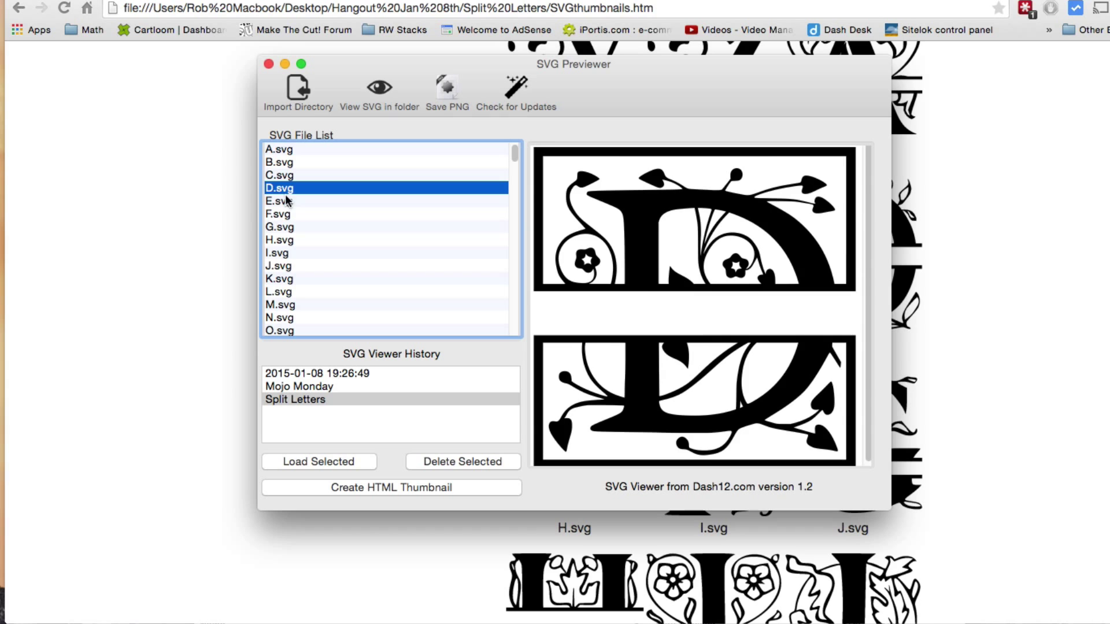
{"action": "left_click", "coordinate": [279, 200]}
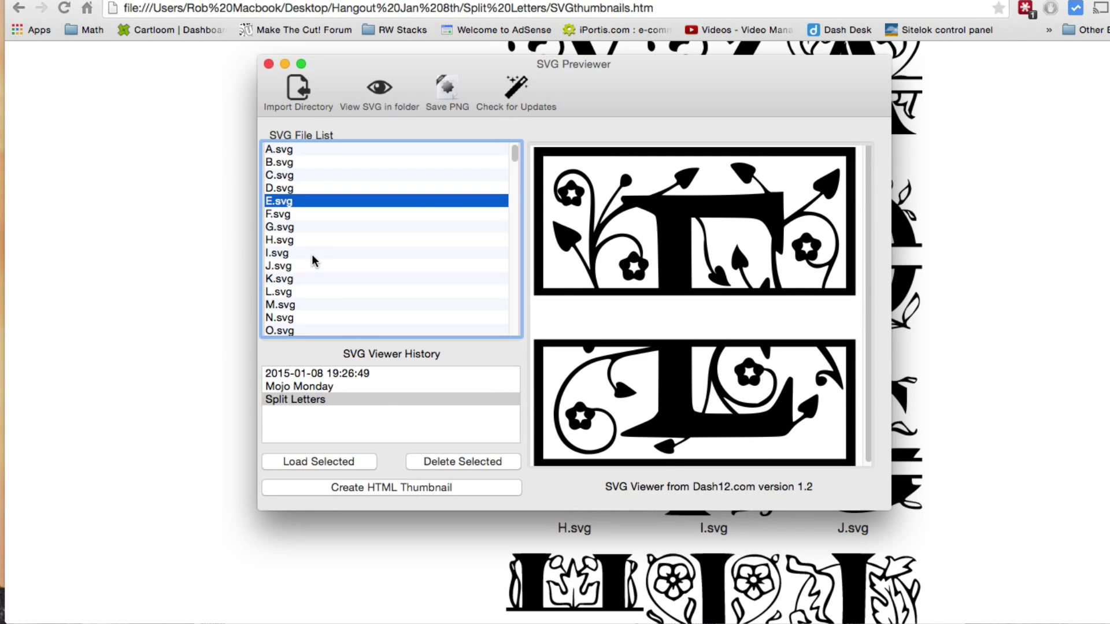
{"action": "scroll", "coordinate": [311, 255], "scroll_direction": "down", "scroll_amount": 8}
{"action": "scroll", "coordinate": [311, 255], "scroll_direction": "up", "scroll_amount": 8}
{"action": "left_click", "coordinate": [286, 267]}
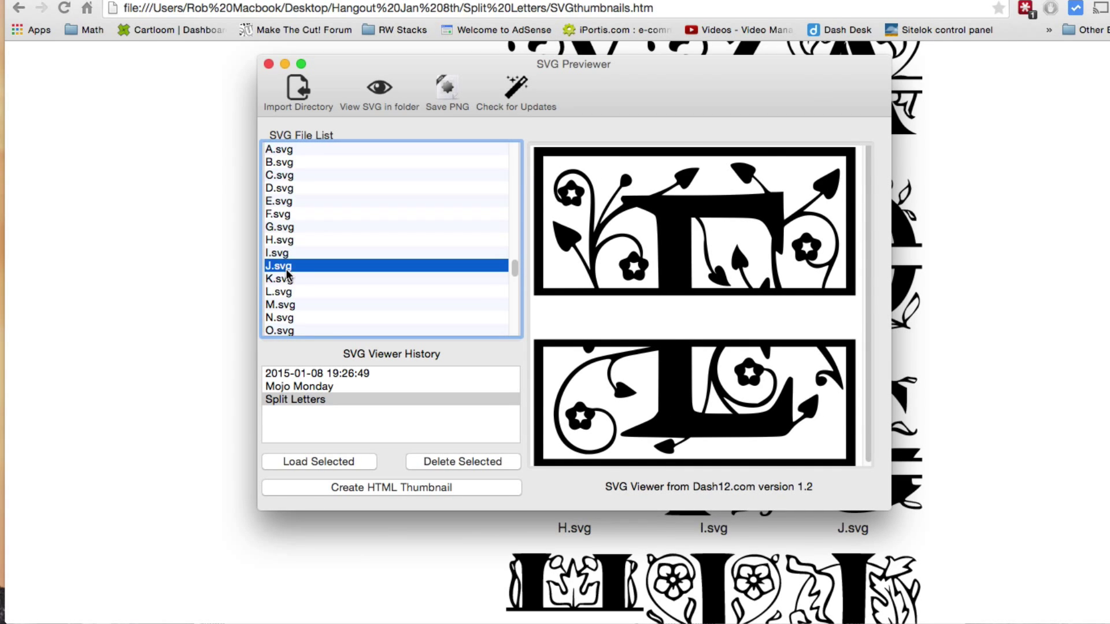
{"action": "left_click", "coordinate": [135, 311]}
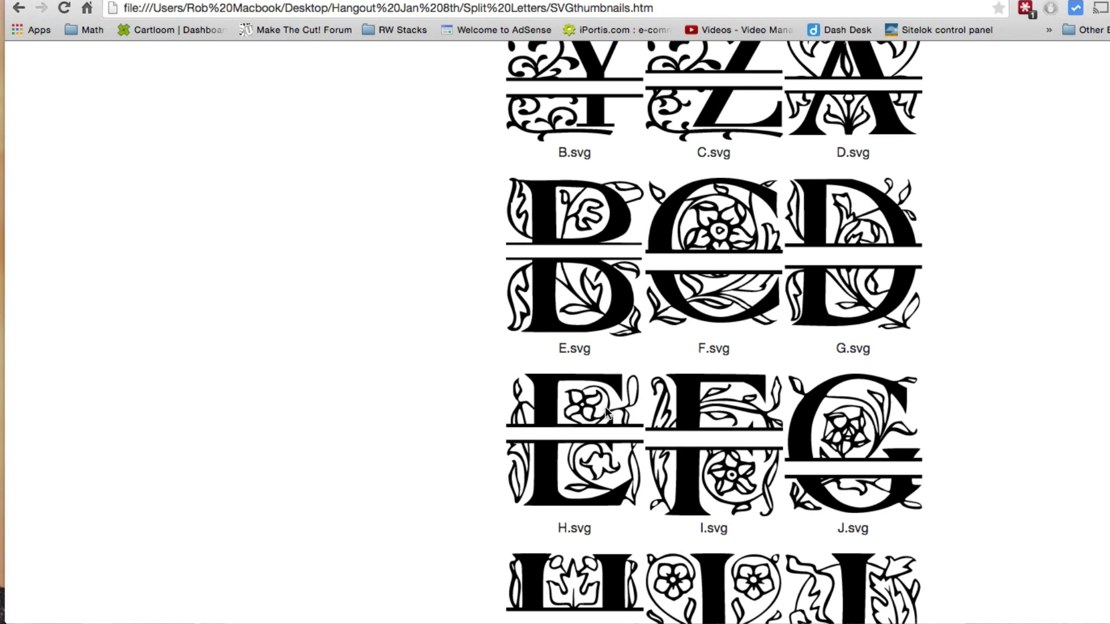
{"action": "right_click", "coordinate": [554, 412]}
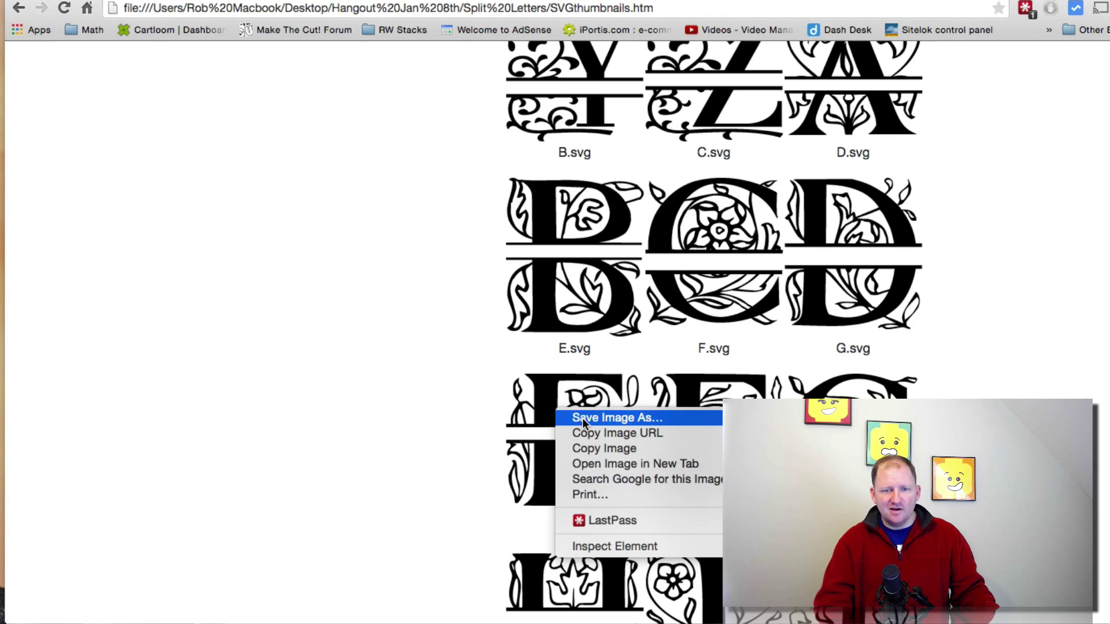
{"action": "left_click", "coordinate": [356, 404]}
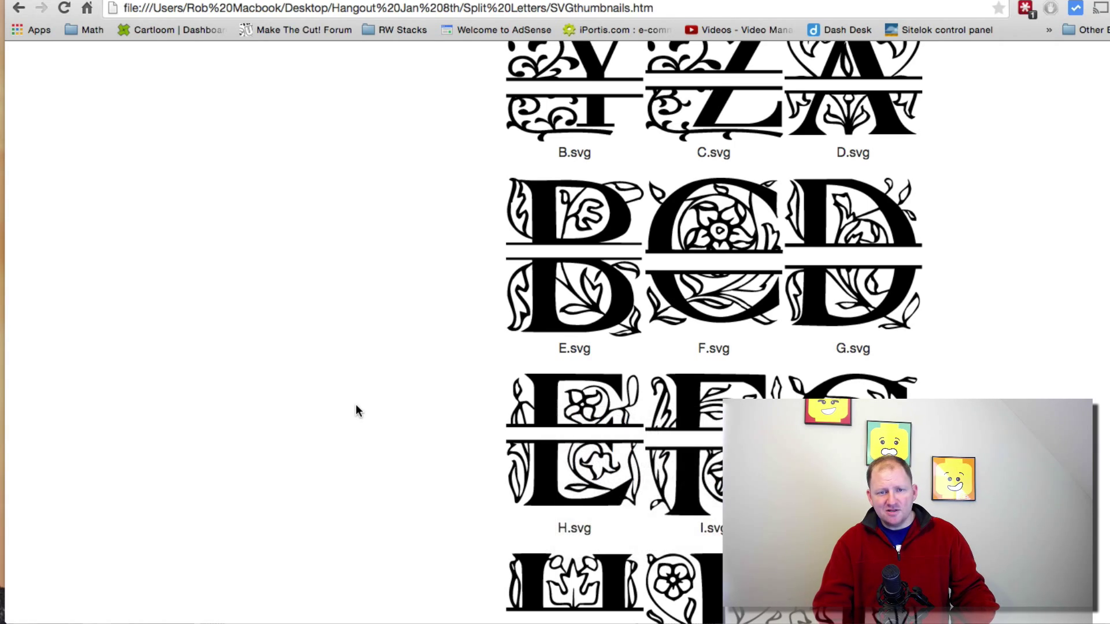
{"action": "scroll", "coordinate": [355, 404], "scroll_direction": "down", "scroll_amount": 10}
{"action": "scroll", "coordinate": [356, 406], "scroll_direction": "down", "scroll_amount": 20}
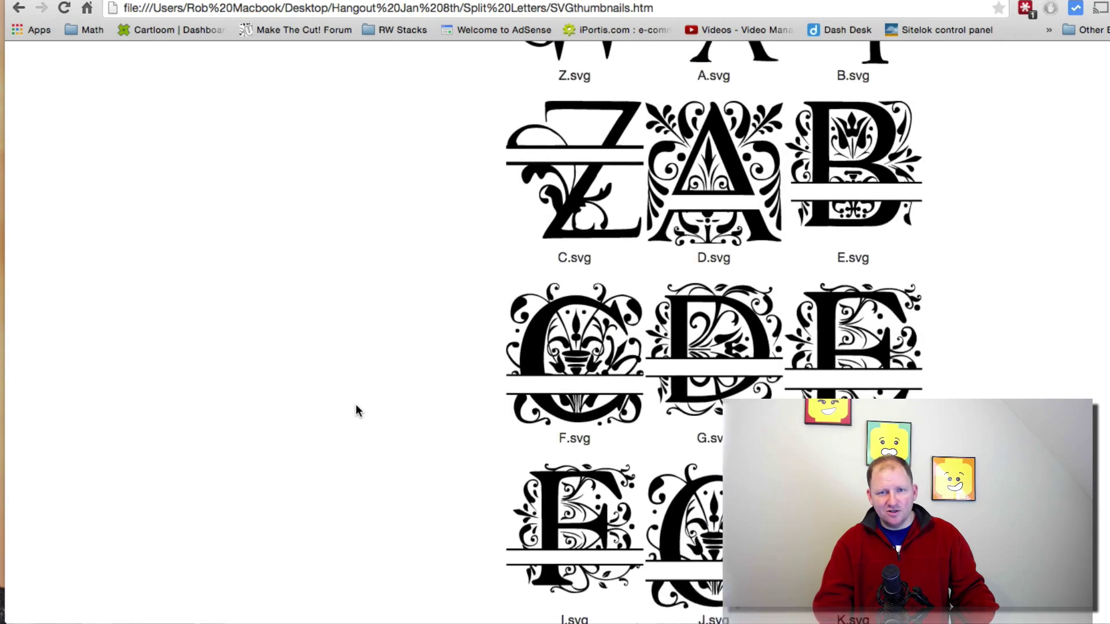
{"action": "scroll", "coordinate": [355, 404], "scroll_direction": "up", "scroll_amount": 20}
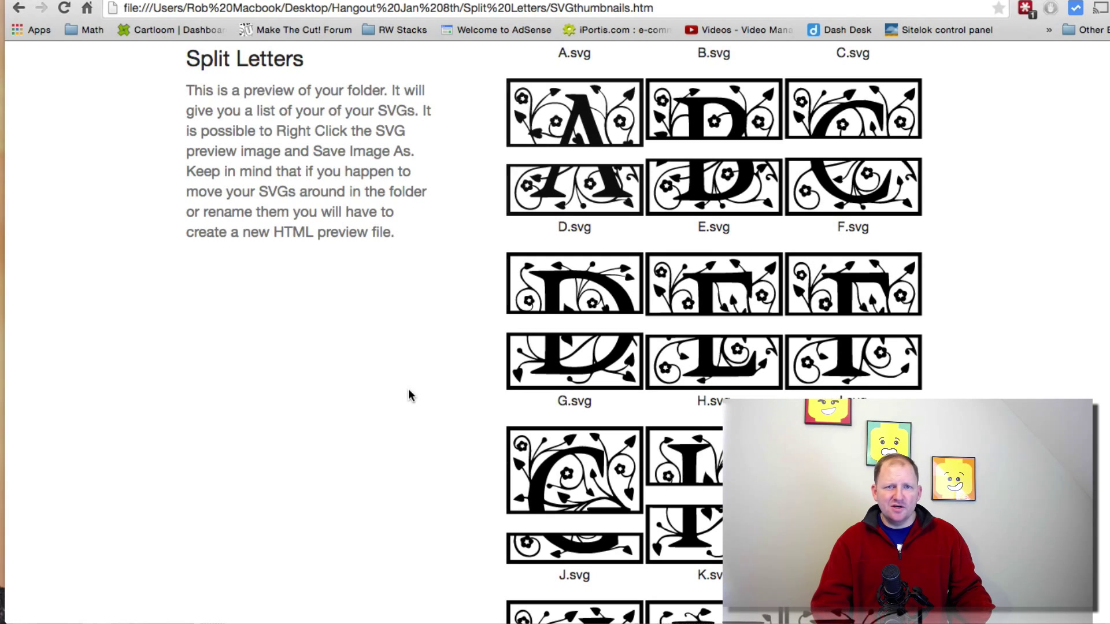
{"action": "scroll", "coordinate": [409, 395], "scroll_direction": "down", "scroll_amount": 2}
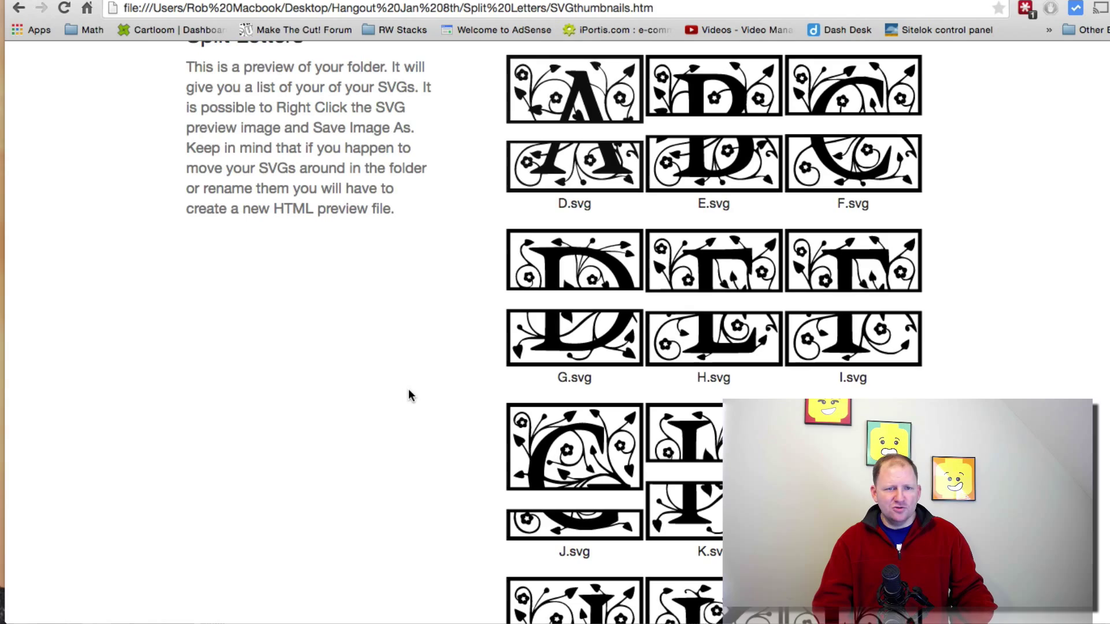
{"action": "scroll", "coordinate": [408, 395], "scroll_direction": "down", "scroll_amount": 20}
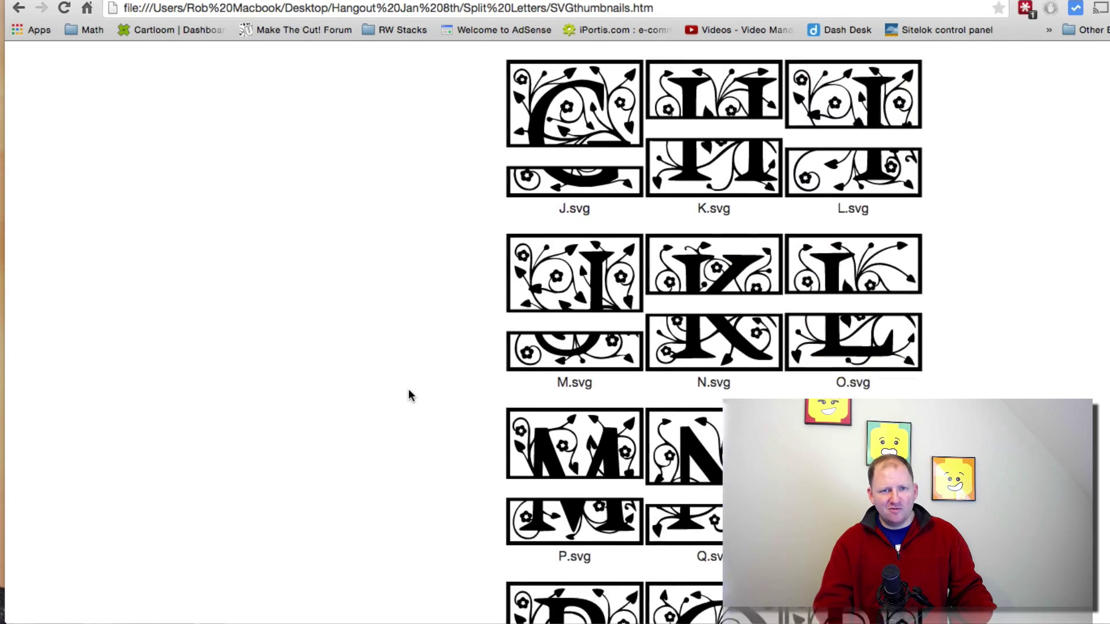
{"action": "scroll", "coordinate": [408, 395], "scroll_direction": "down", "scroll_amount": 20}
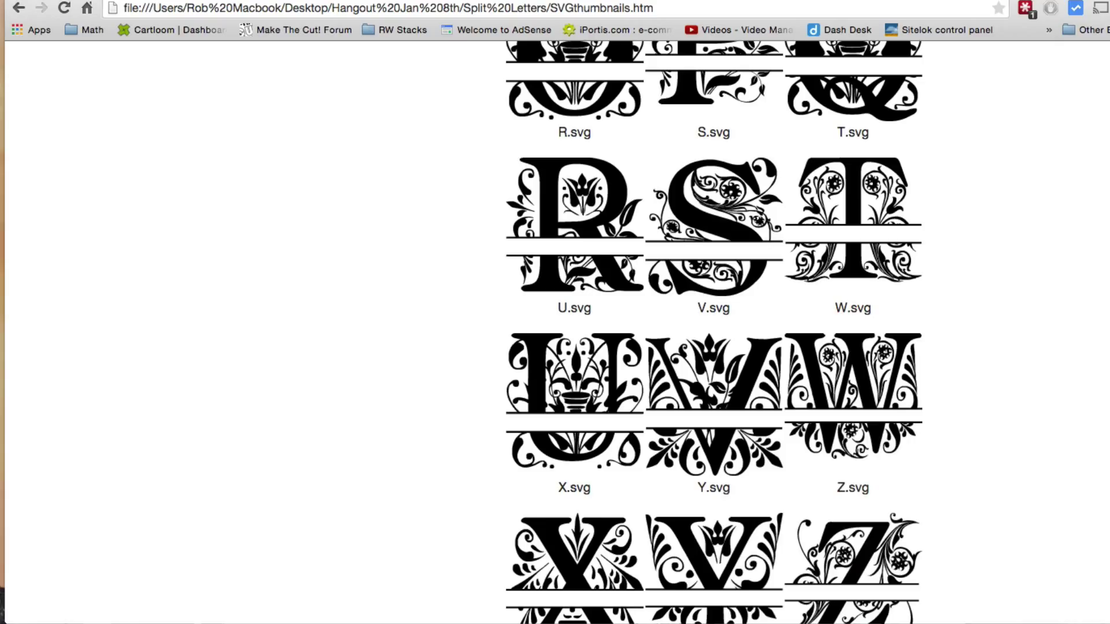
- Bring SVG Previewer back to the front and check for updates
{"action": "key", "text": "super+Tab"}
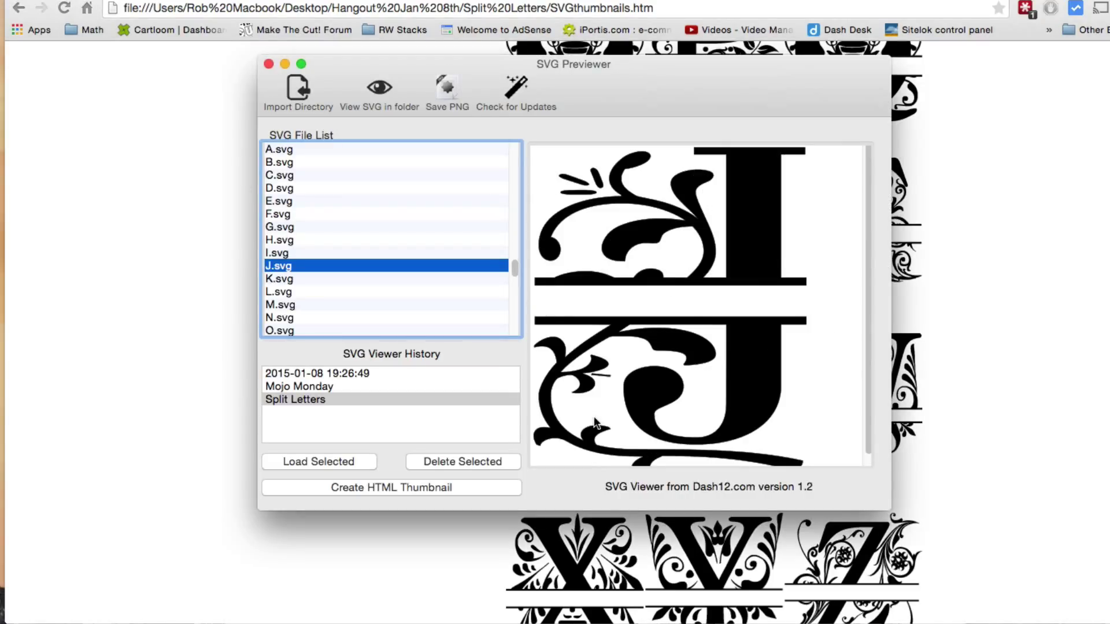
{"action": "left_click", "coordinate": [514, 105]}
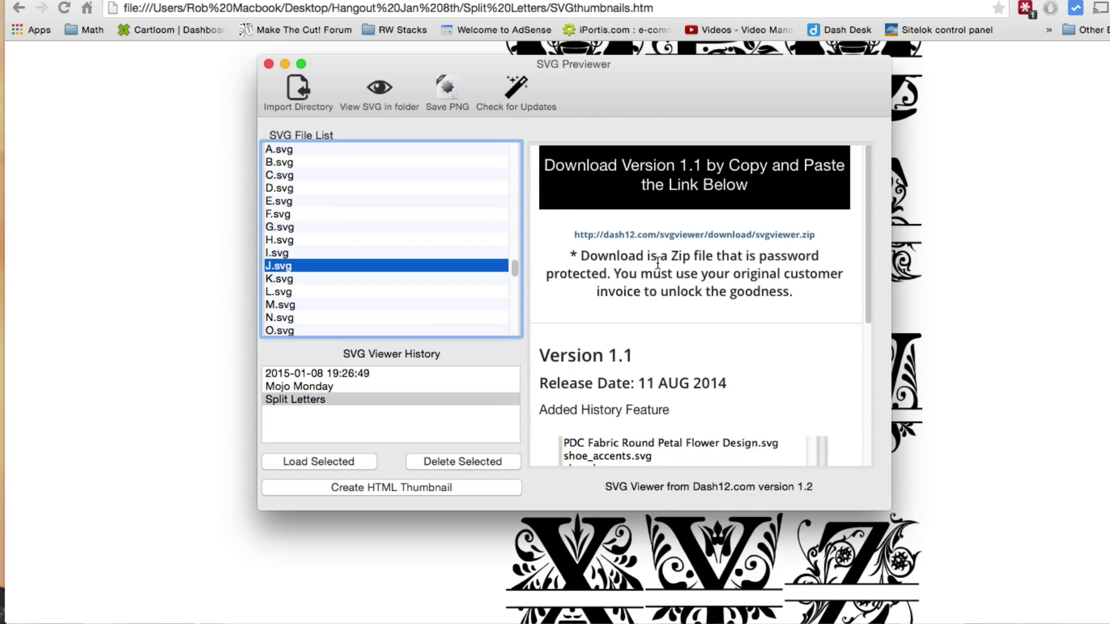
{"action": "scroll", "coordinate": [657, 261], "scroll_direction": "down", "scroll_amount": 1}
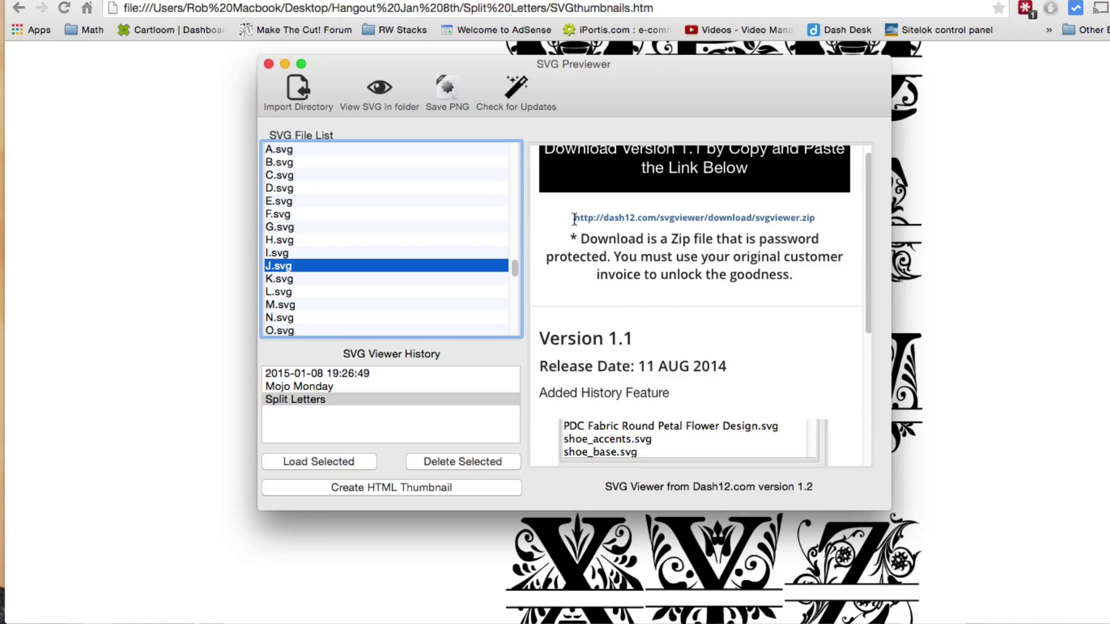
- Copy the Version 1.1 download link from the update notes dated 11 AUG 2014
{"action": "left_click_drag", "start_coordinate": [573, 218], "coordinate": [826, 214]}
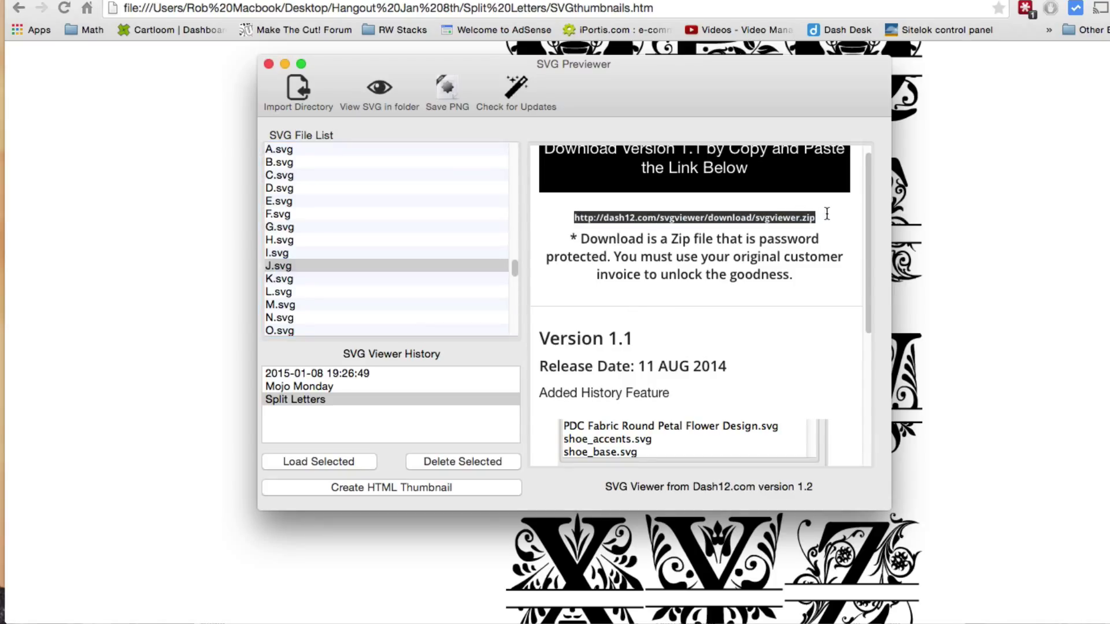
{"action": "right_click", "coordinate": [778, 223]}
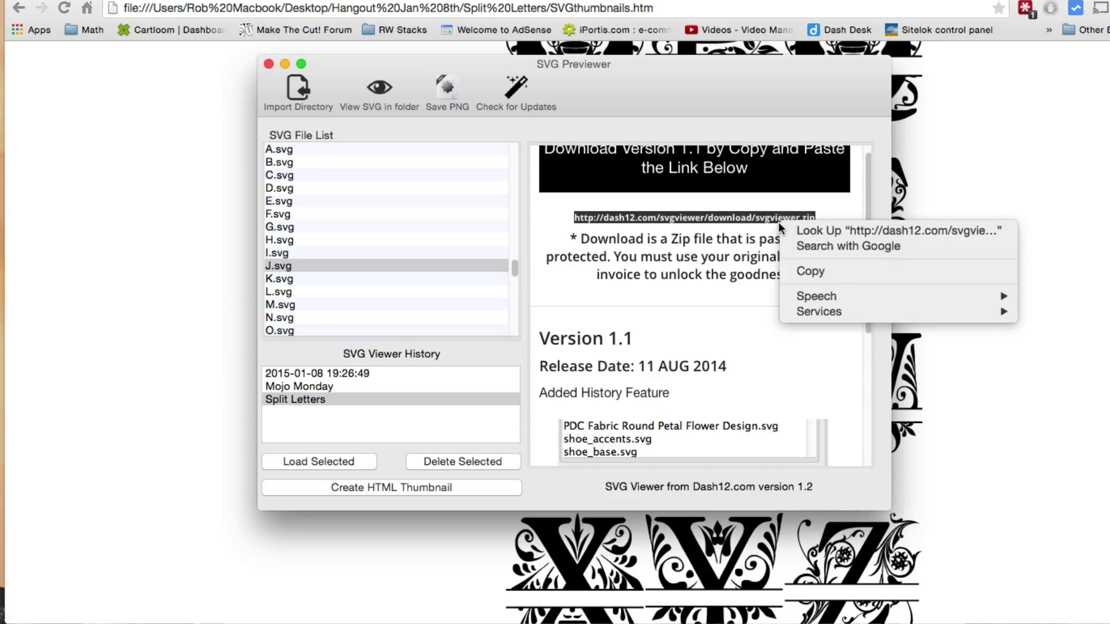
{"action": "left_click", "coordinate": [813, 276]}
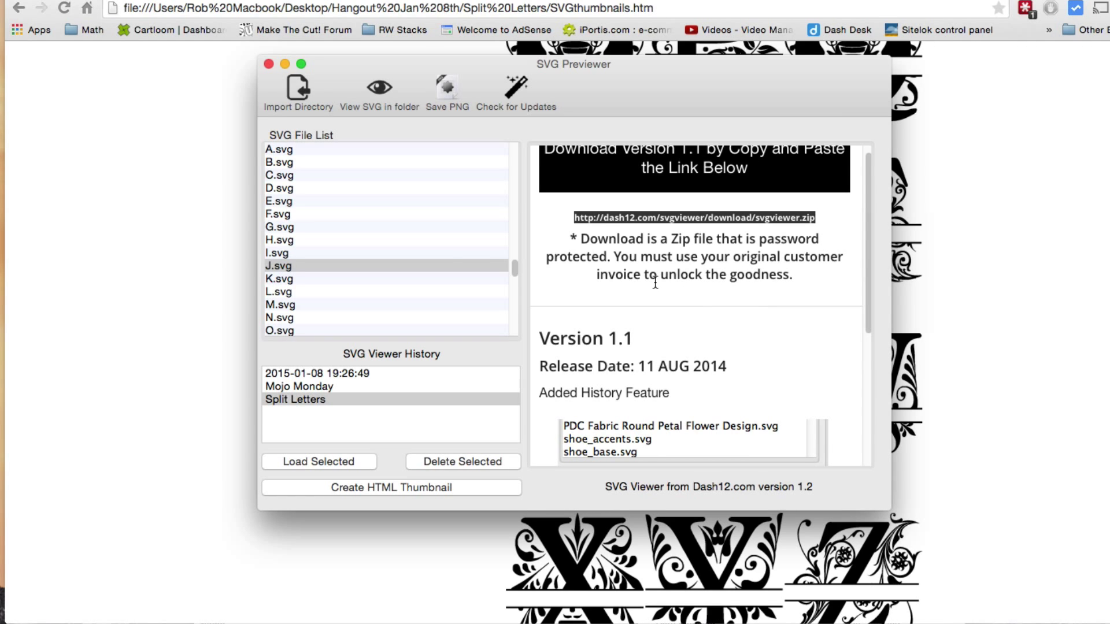
{"action": "scroll", "coordinate": [654, 281], "scroll_direction": "down", "scroll_amount": 1}
{"action": "scroll", "coordinate": [654, 281], "scroll_direction": "down", "scroll_amount": 3}
{"action": "scroll", "coordinate": [654, 281], "scroll_direction": "up", "scroll_amount": 4}
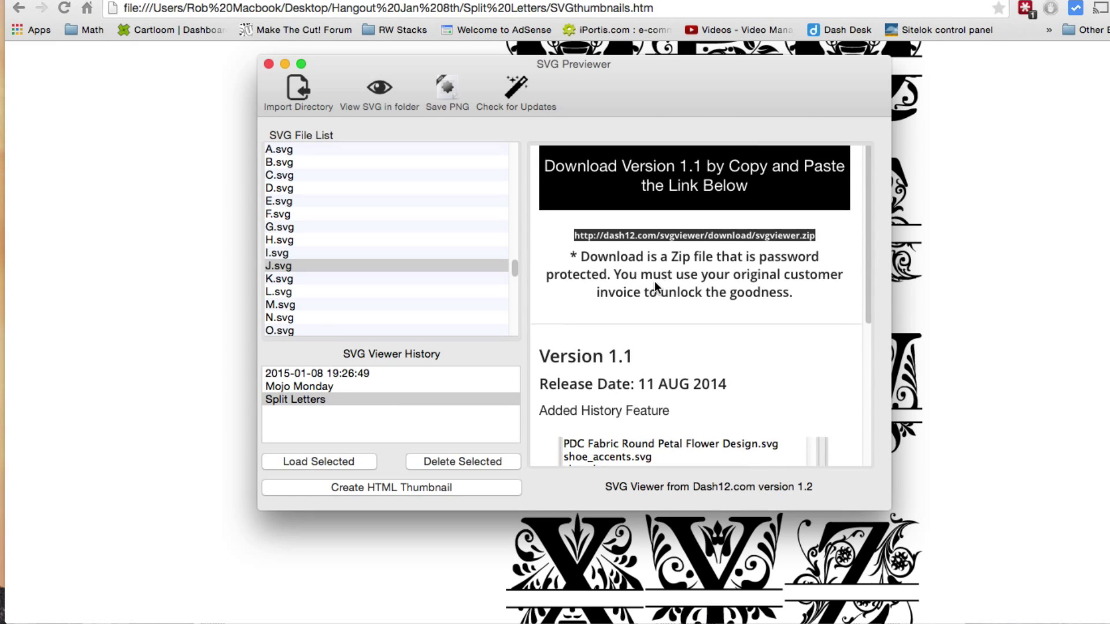
- Go to dash12.com, open iPortis Order Lookup under Contact, and focus the E-Mail Address field
{"action": "left_click", "coordinate": [137, 244]}
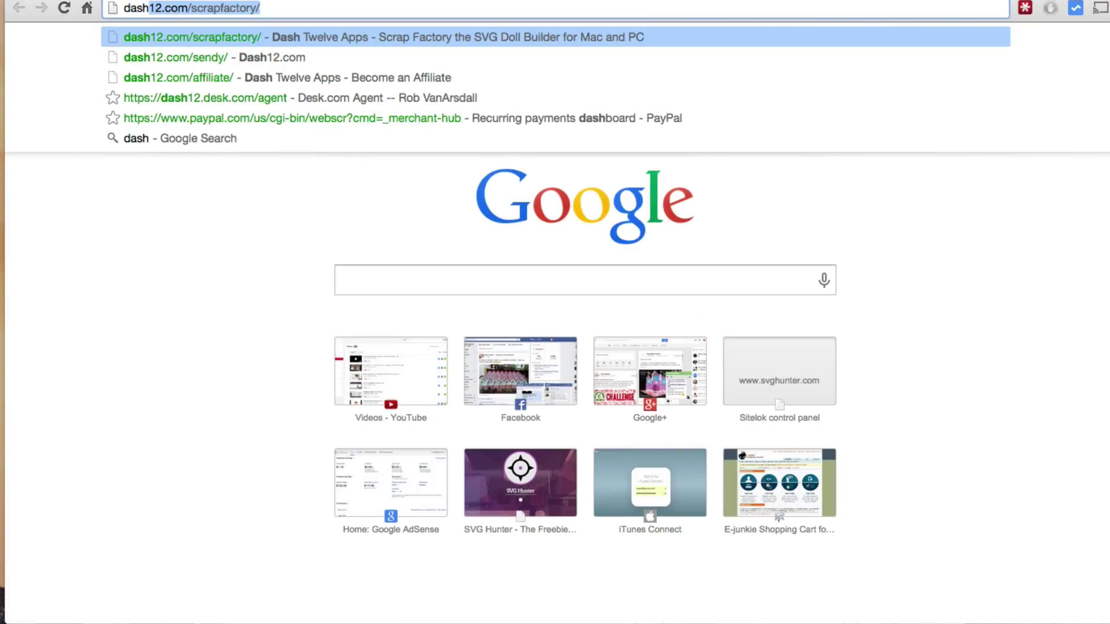
{"action": "key", "text": "Return"}
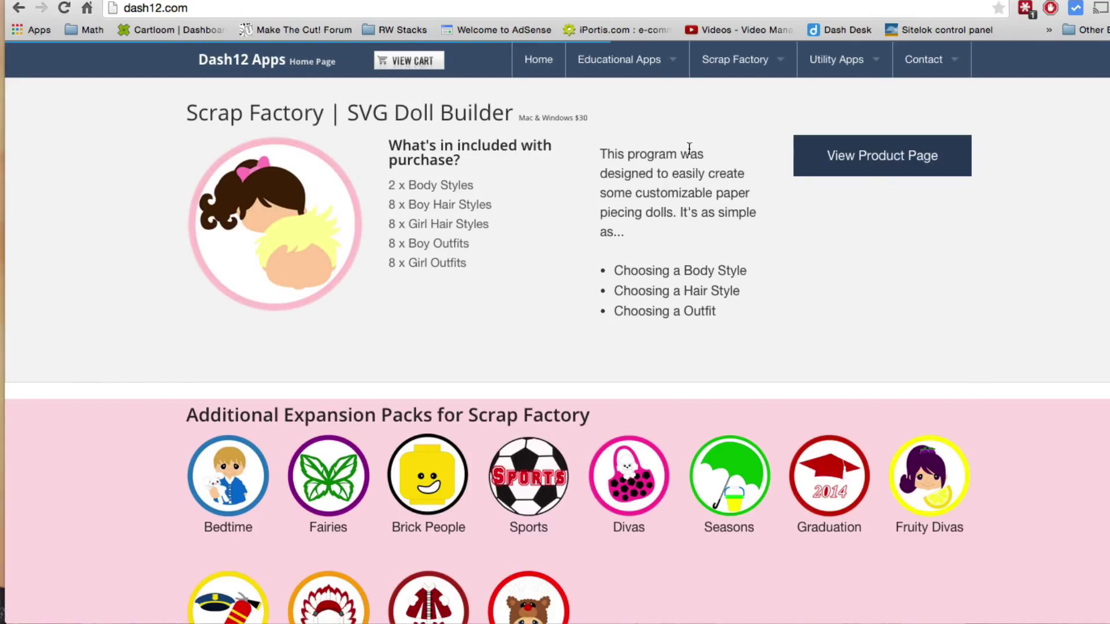
{"action": "mouse_move", "coordinate": [926, 68]}
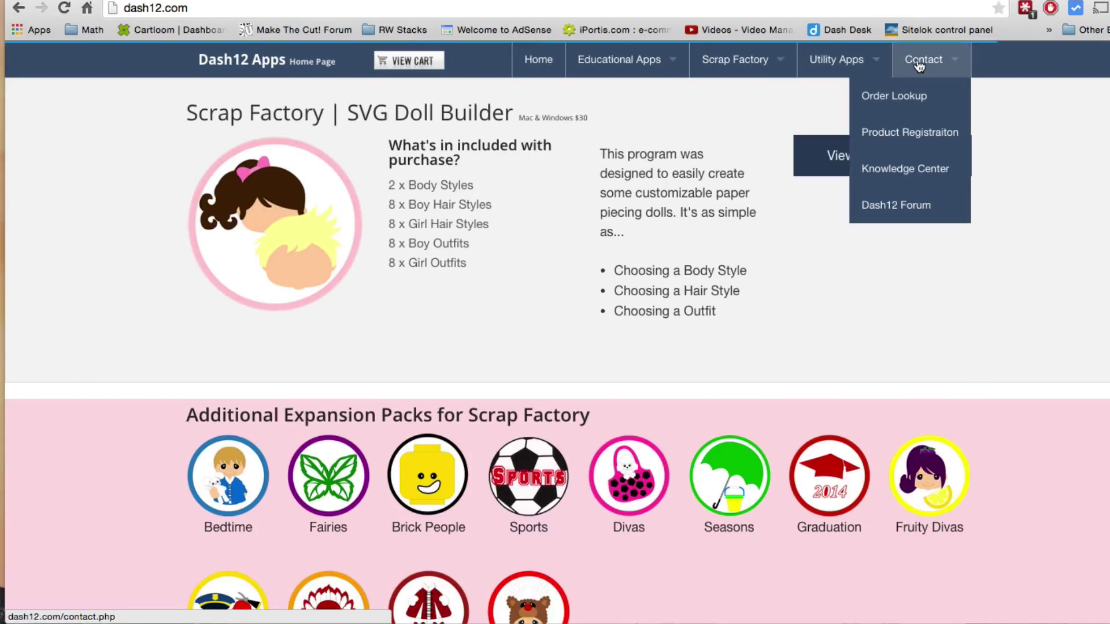
{"action": "left_click", "coordinate": [912, 108]}
{"action": "left_click", "coordinate": [593, 292]}
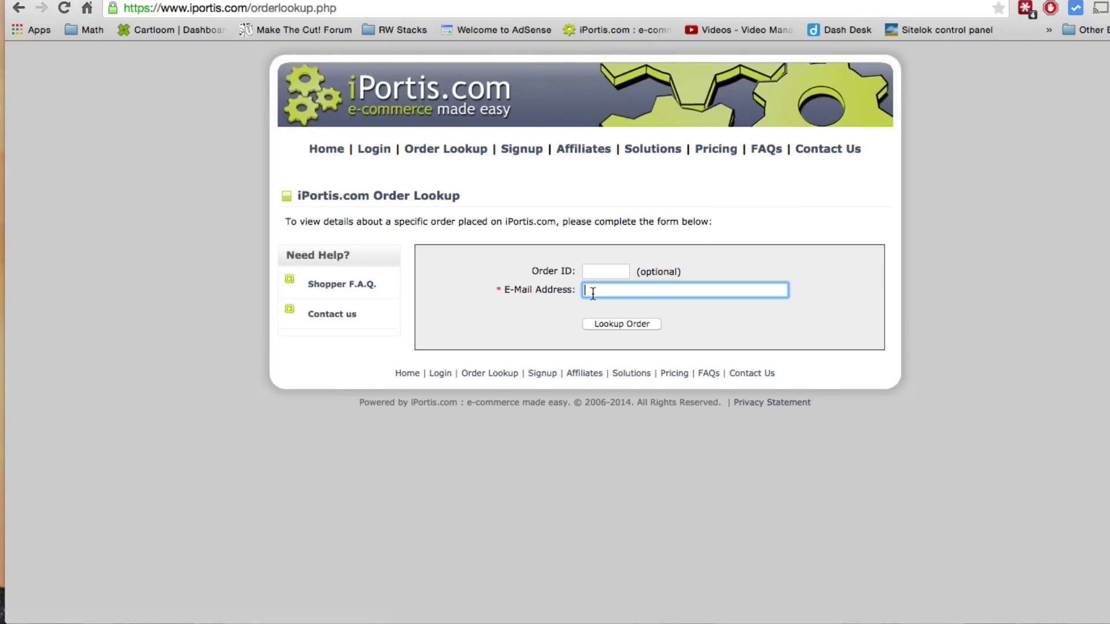